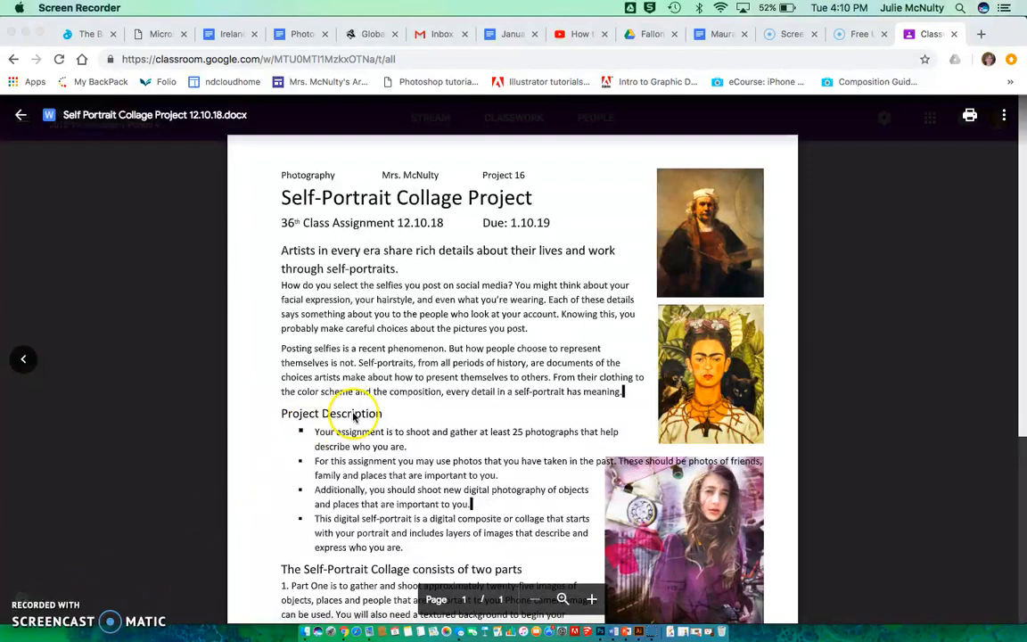
Read through the Self-Portrait Collage Project assignment, including the project description and its two parts.
scroll(515, 452, "down", 3)
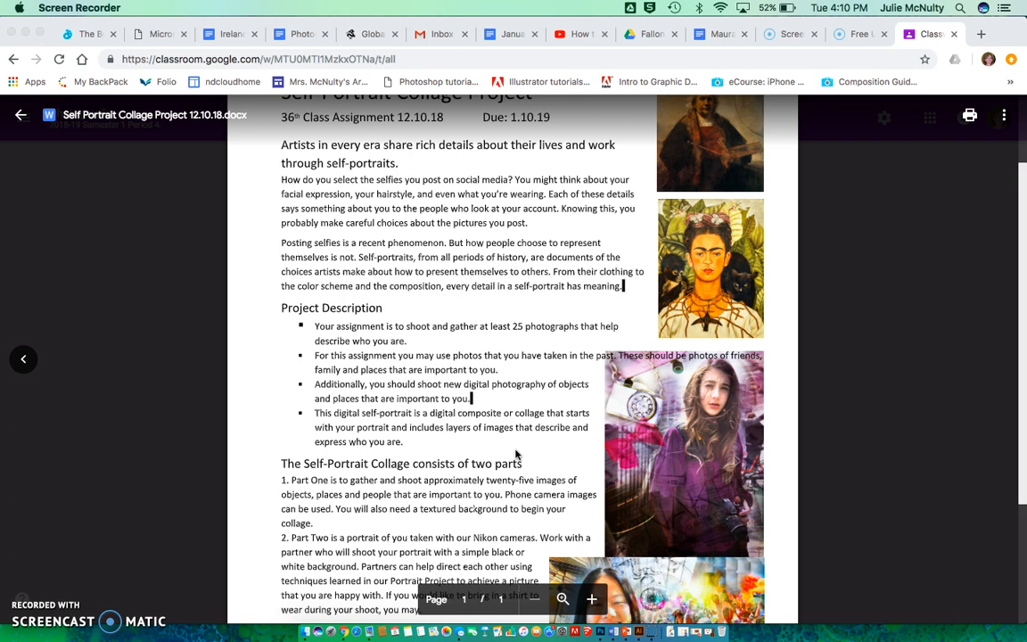
scroll(515, 455, "down", 3)
scroll(515, 455, "up", 3)
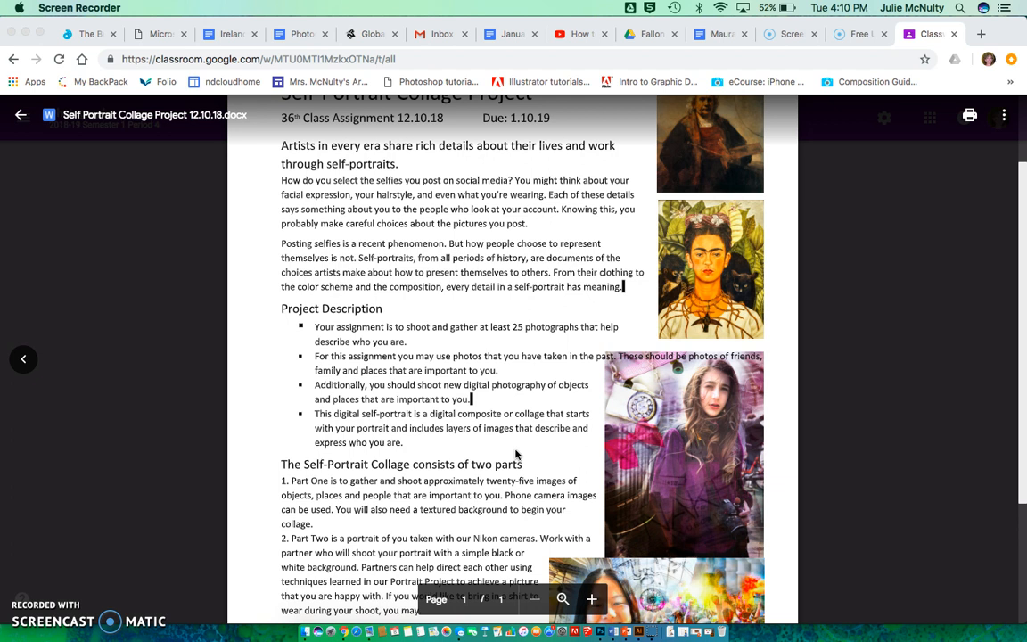
scroll(515, 454, "down", 2)
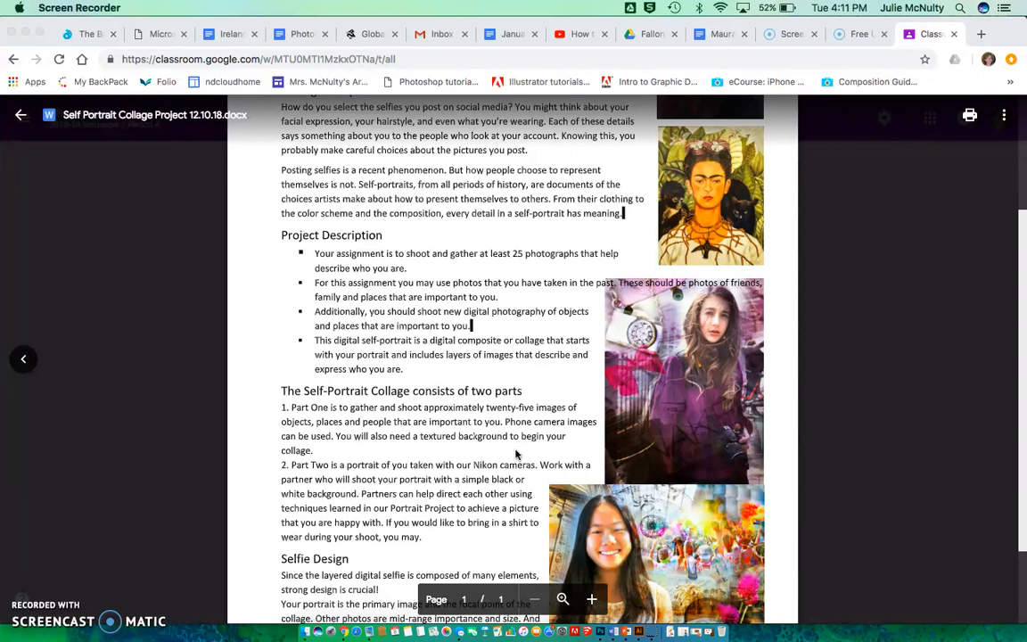
Switch to Adobe Photoshop CC 2019 and open blue-sky-with-white-clouds-texture.jpg from the 1 Originals (Images for Collage) folder.
left_click(602, 628)
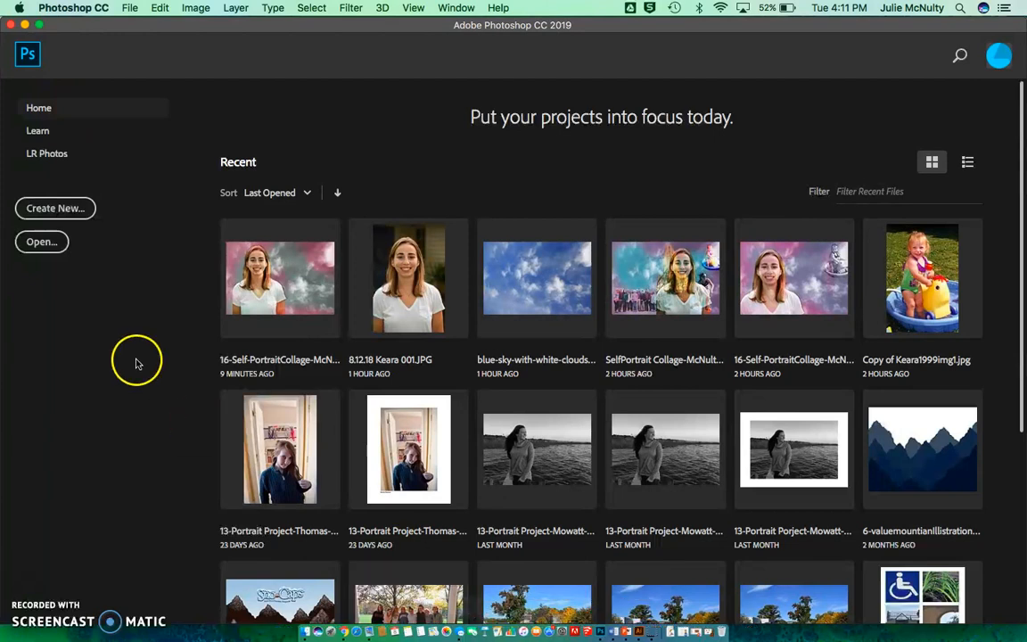
left_click(33, 244)
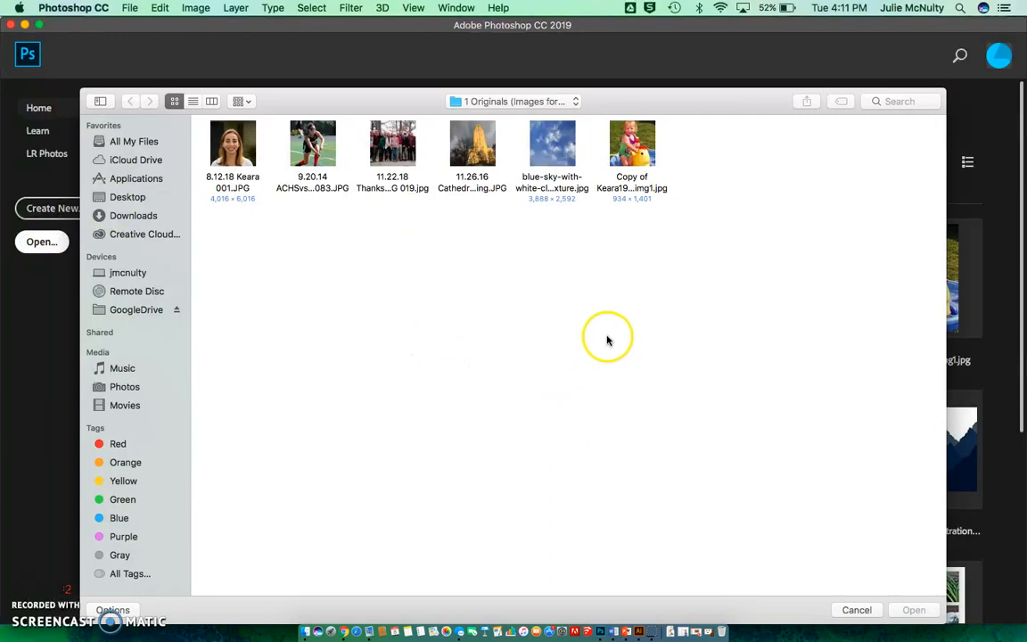
left_click(557, 140)
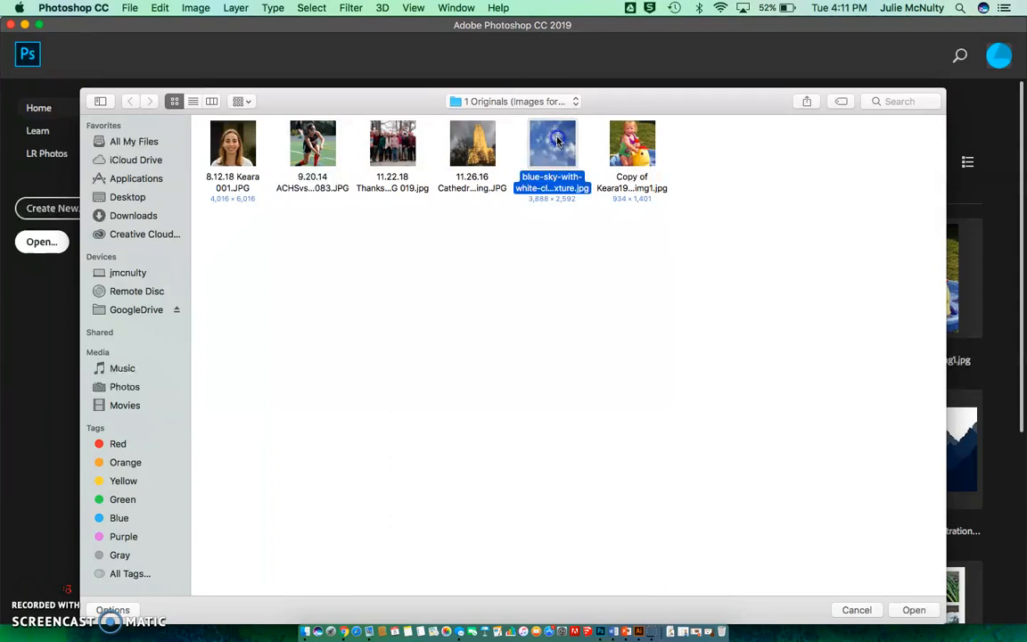
left_click(911, 612)
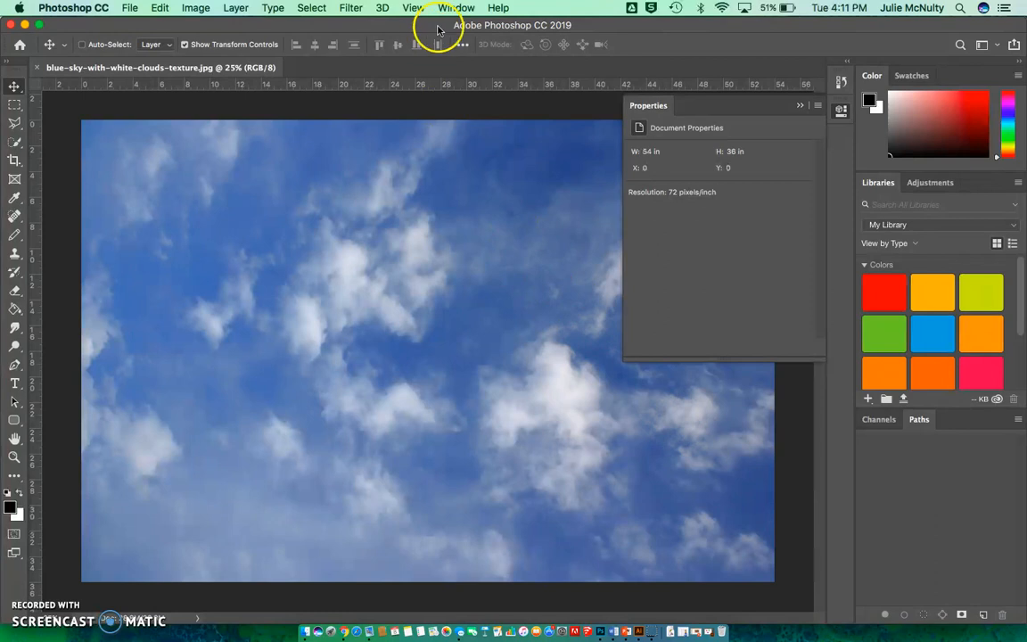
Display the Layers panel and place it below the Libraries and Adjustments panel group.
left_click(455, 8)
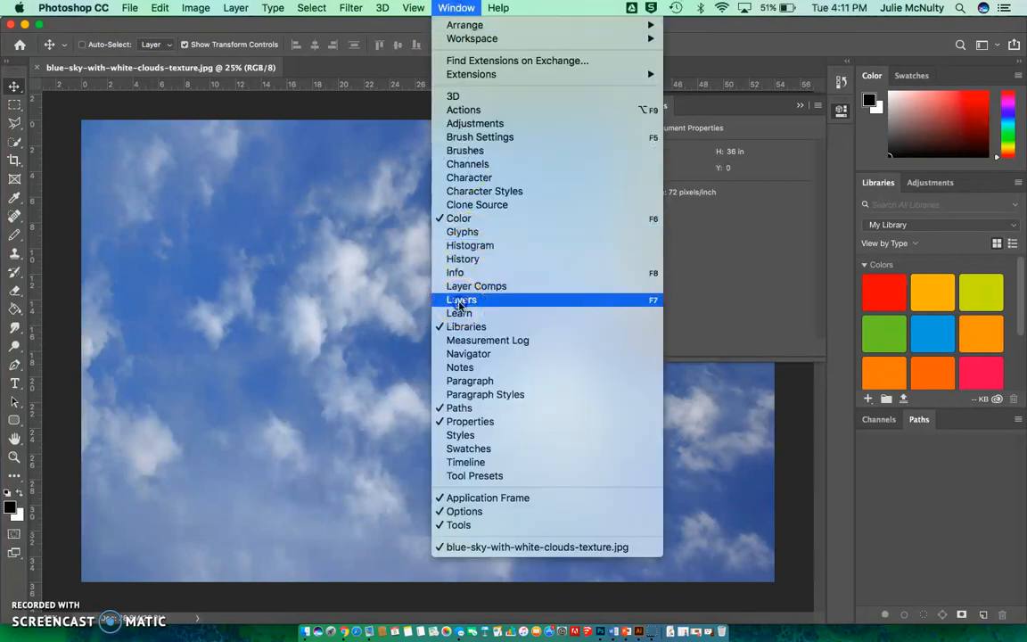
left_click(461, 300)
left_click_drag(660, 167, 934, 208)
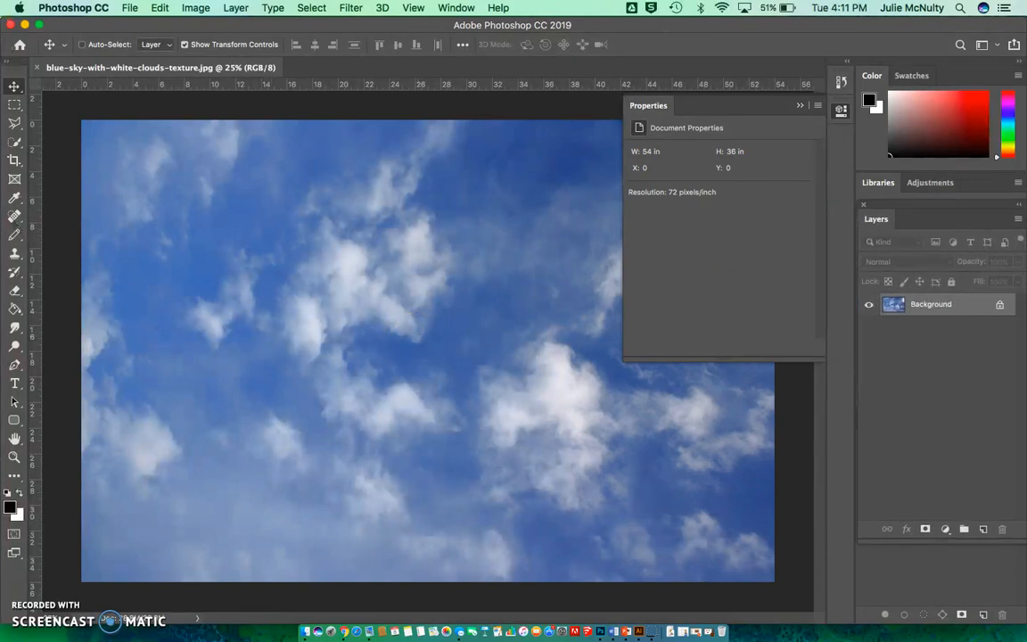
Start saving the sky image under a new name made of 16-Self-PortraitCollage, the student's last and first names, and v4.
left_click(130, 8)
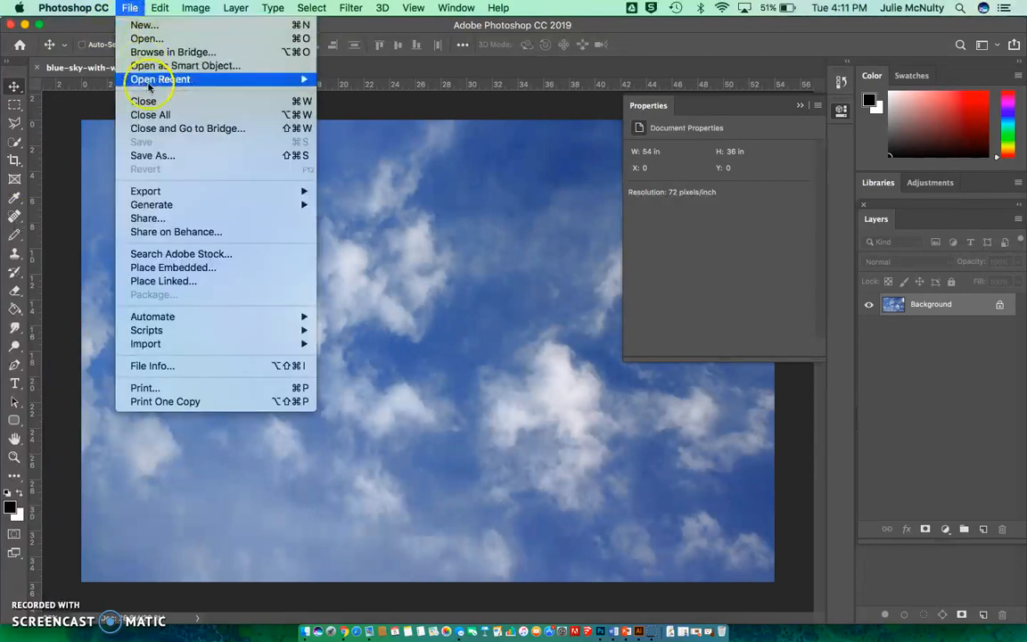
left_click(140, 158)
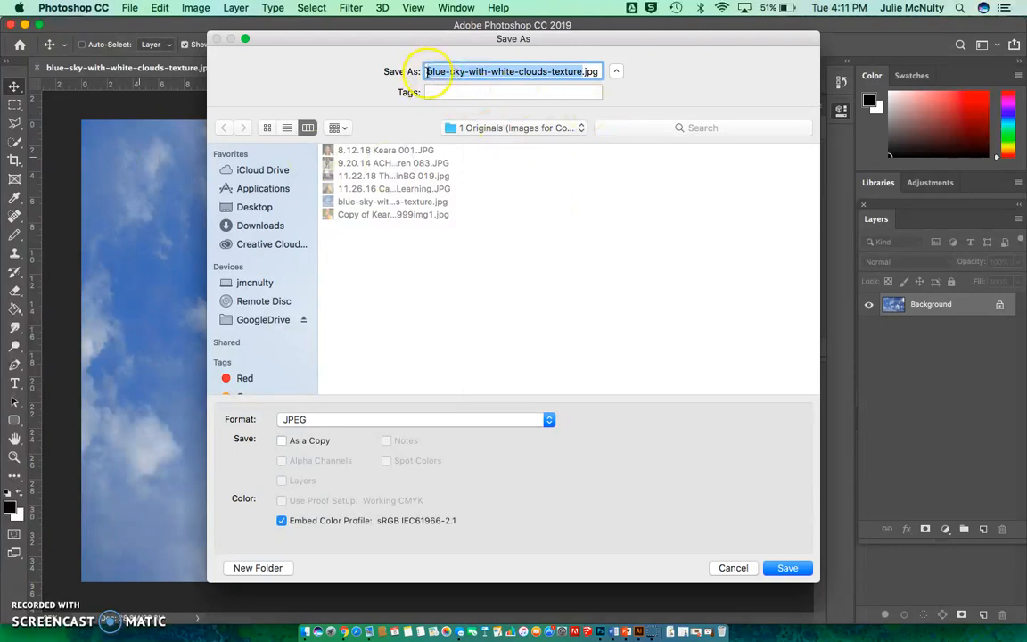
left_click(426, 71)
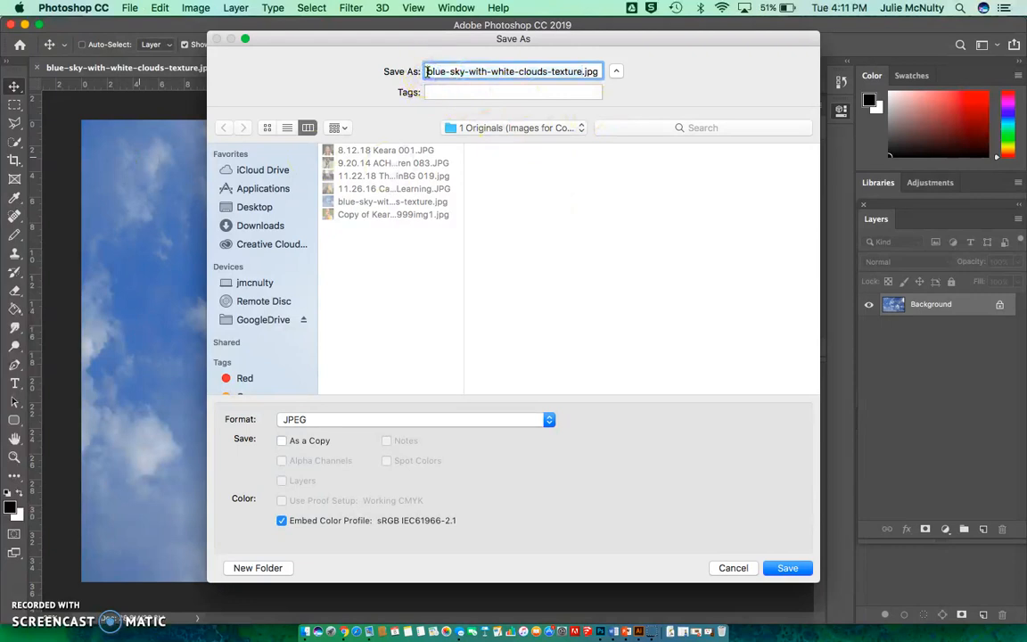
left_click_drag(583, 72, 398, 71)
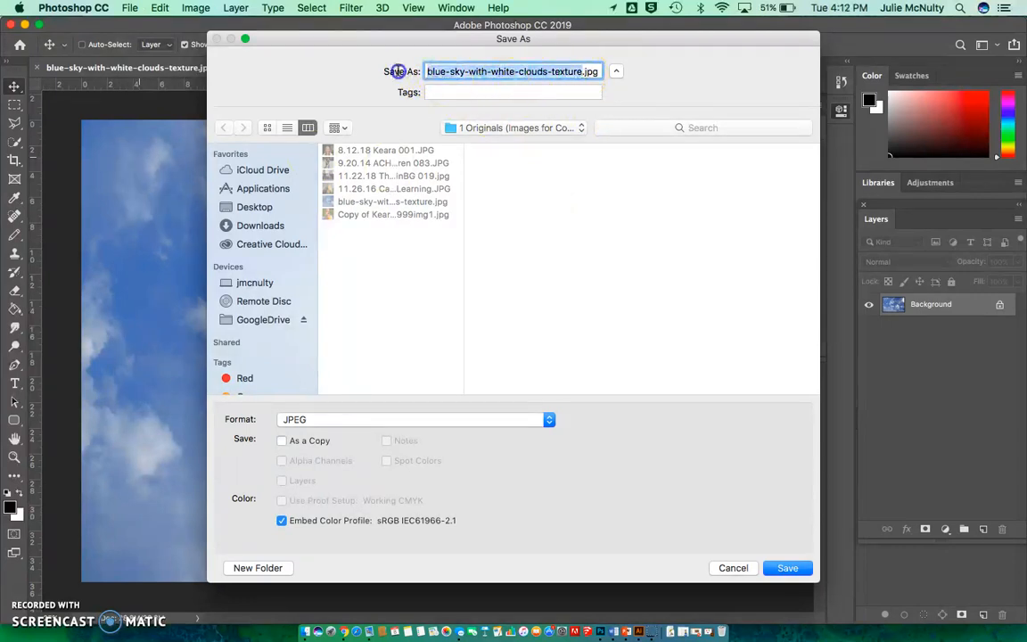
type("16")
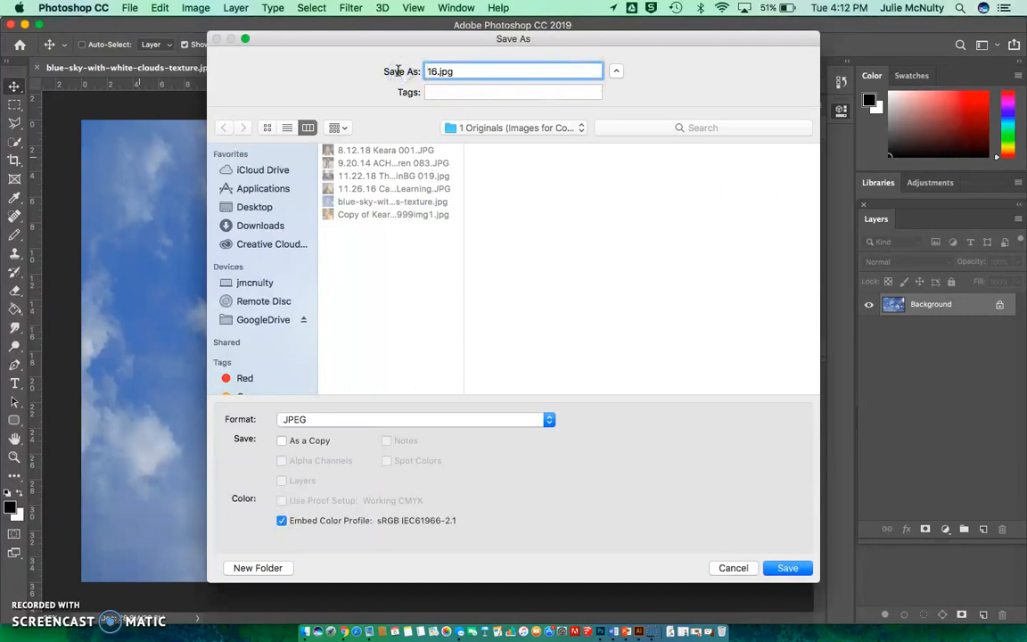
type("-")
type("Self-")
type("Portrait")
type("Colla")
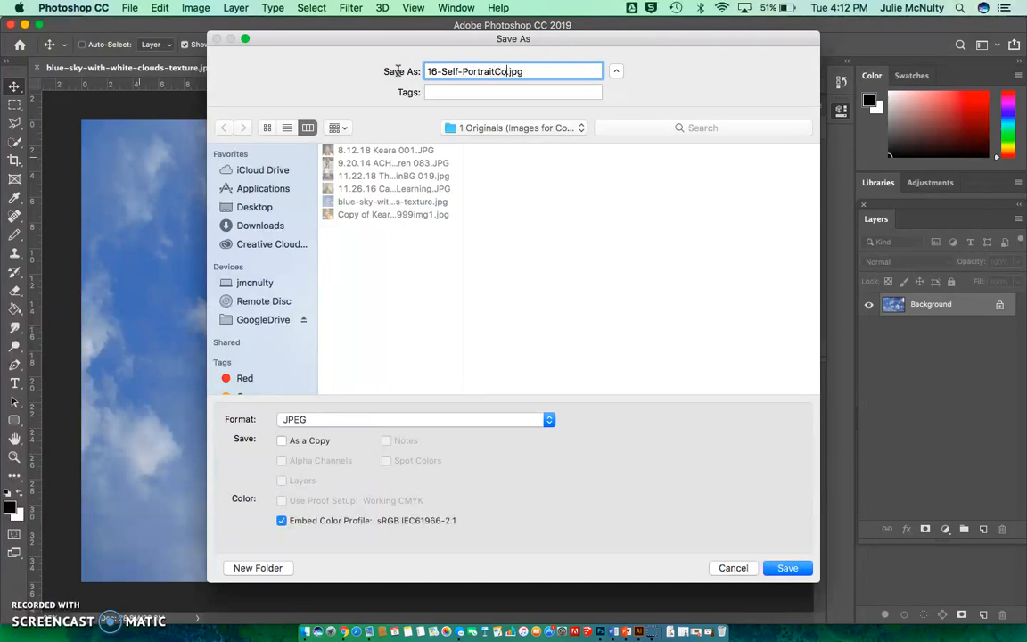
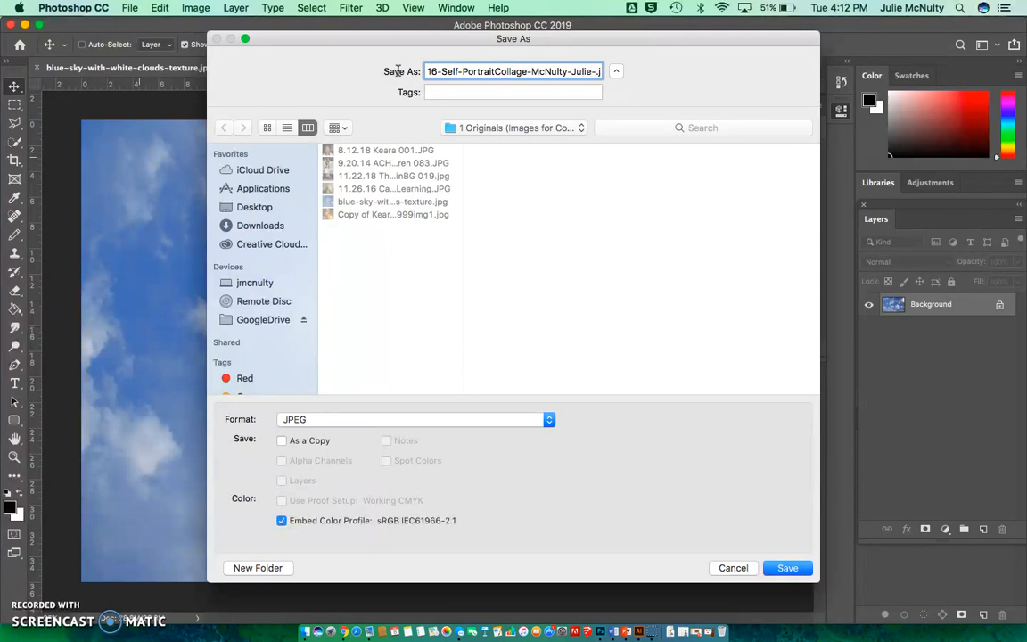
type("v4")
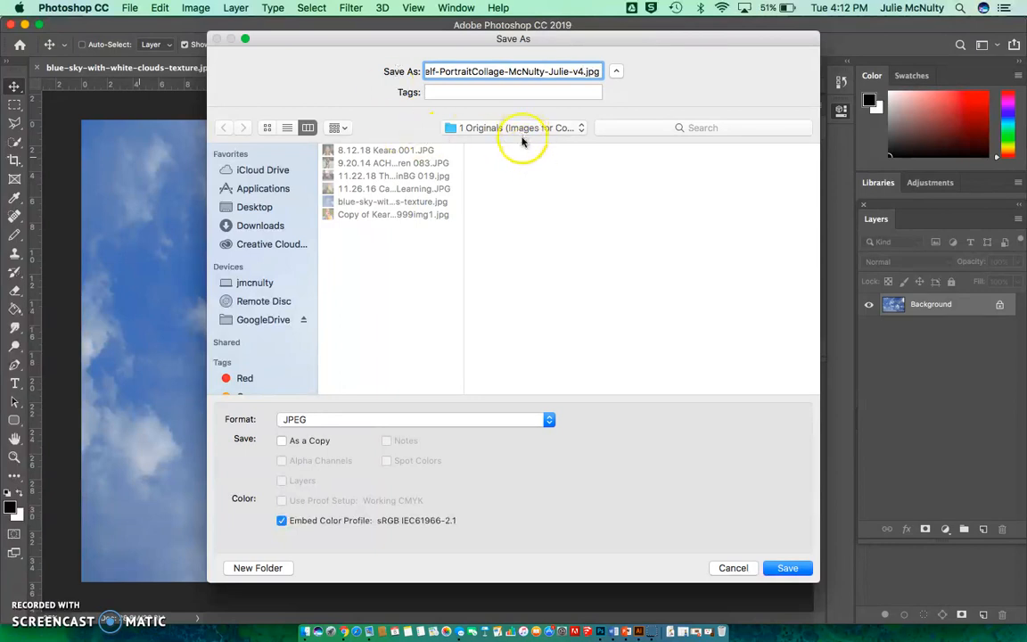
Save the file in Photoshop format in the 2 Working folder of Self Portrait Collage Project.
left_click(520, 130)
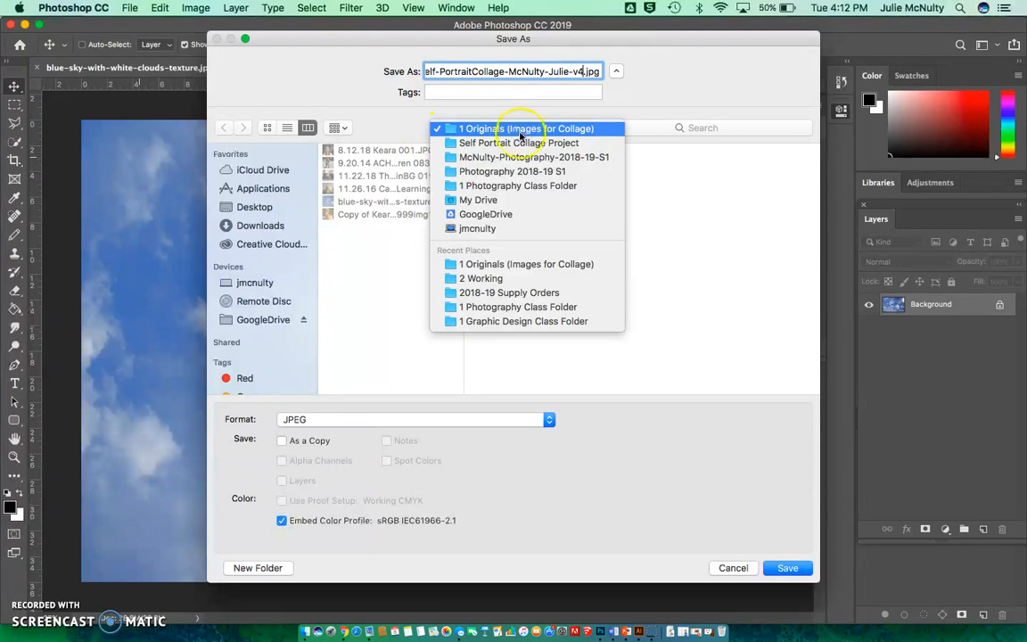
left_click(516, 145)
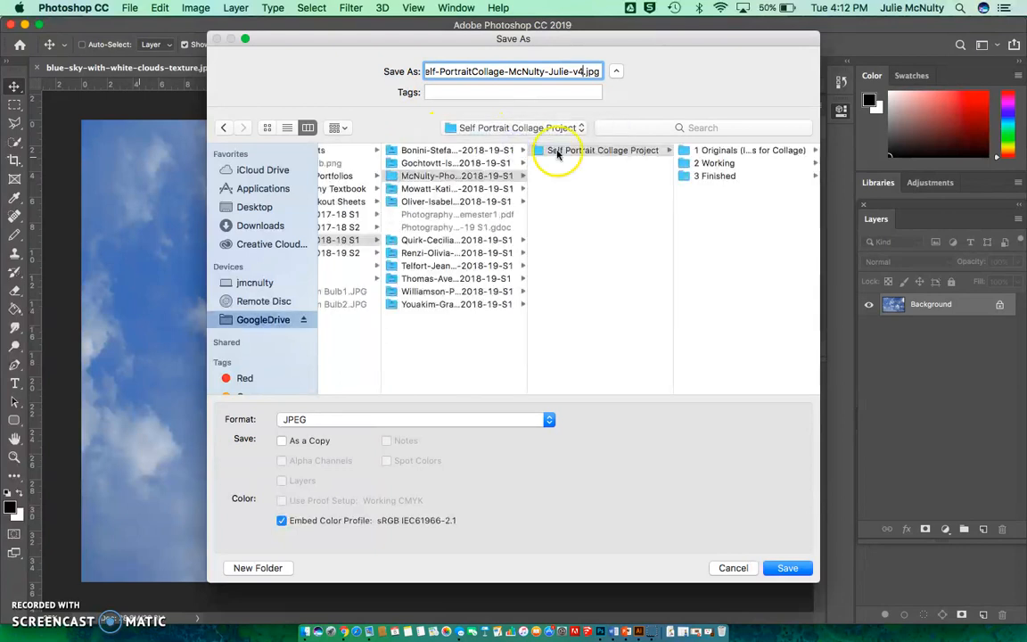
left_click(722, 164)
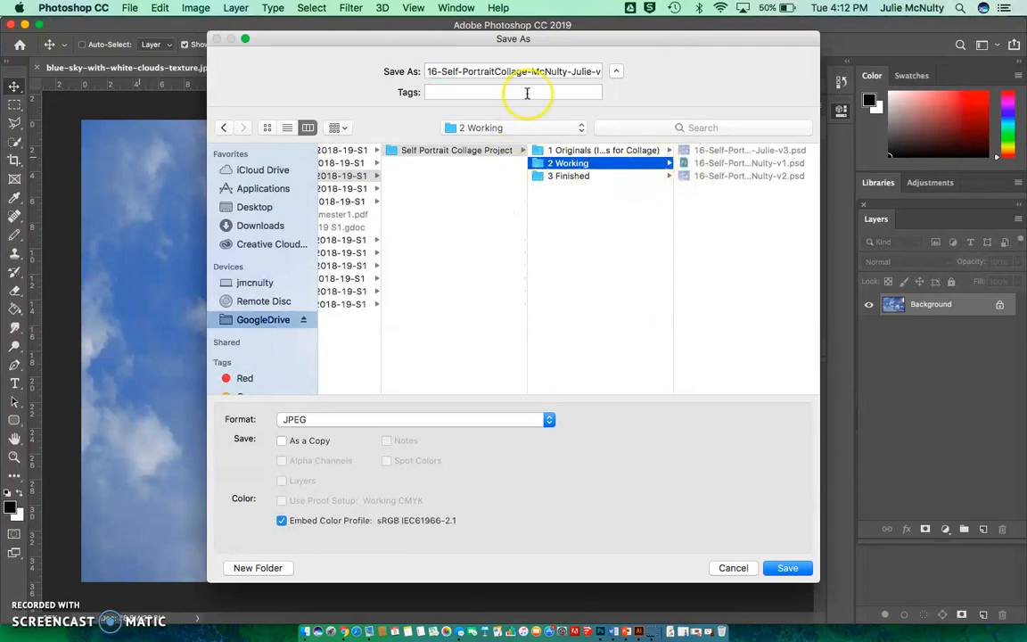
left_click(374, 420)
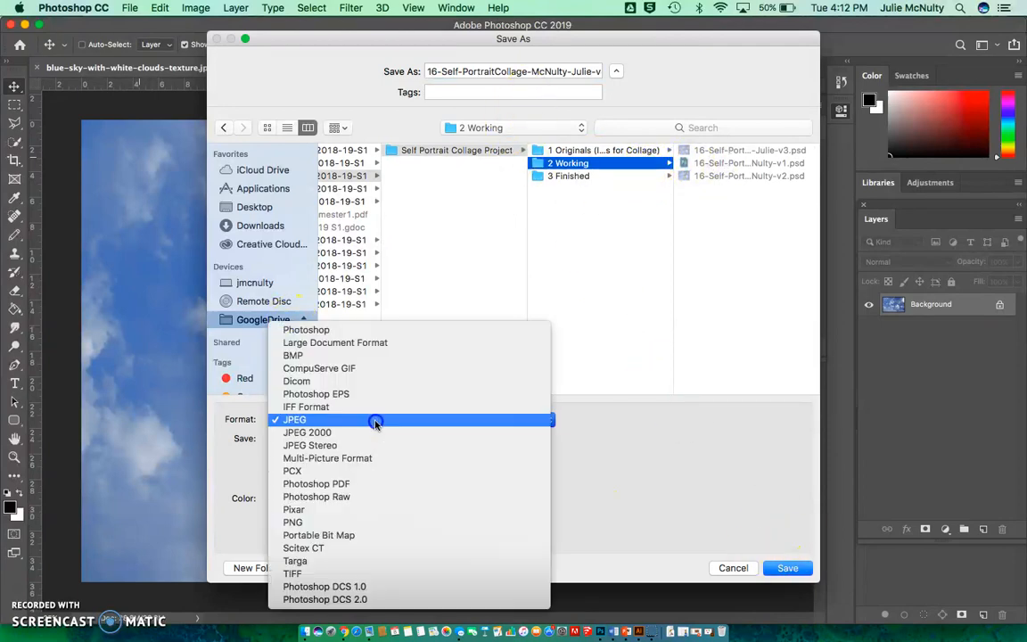
left_click(365, 329)
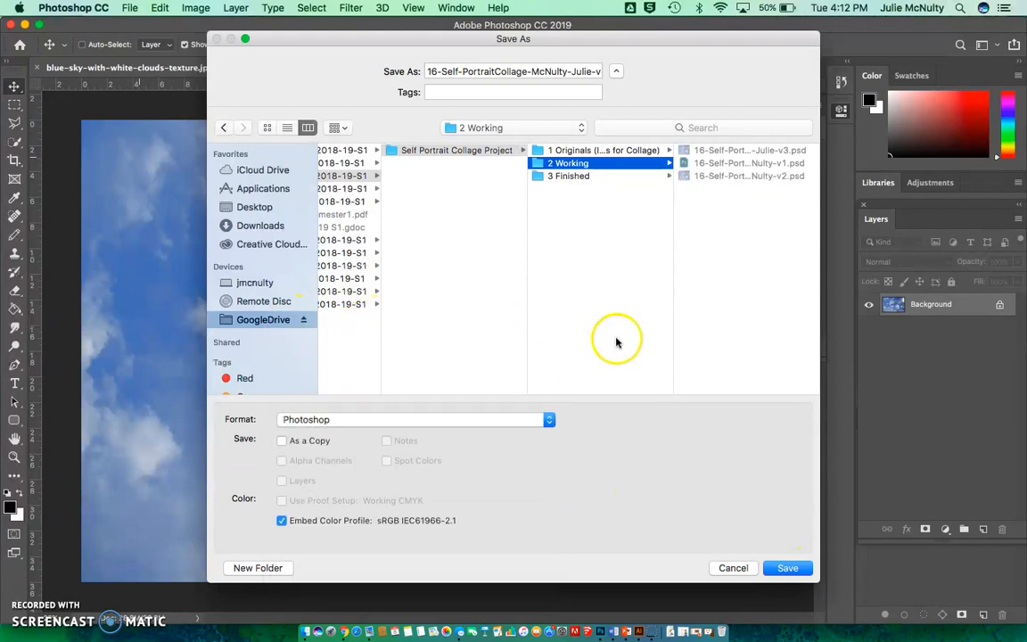
left_click(786, 569)
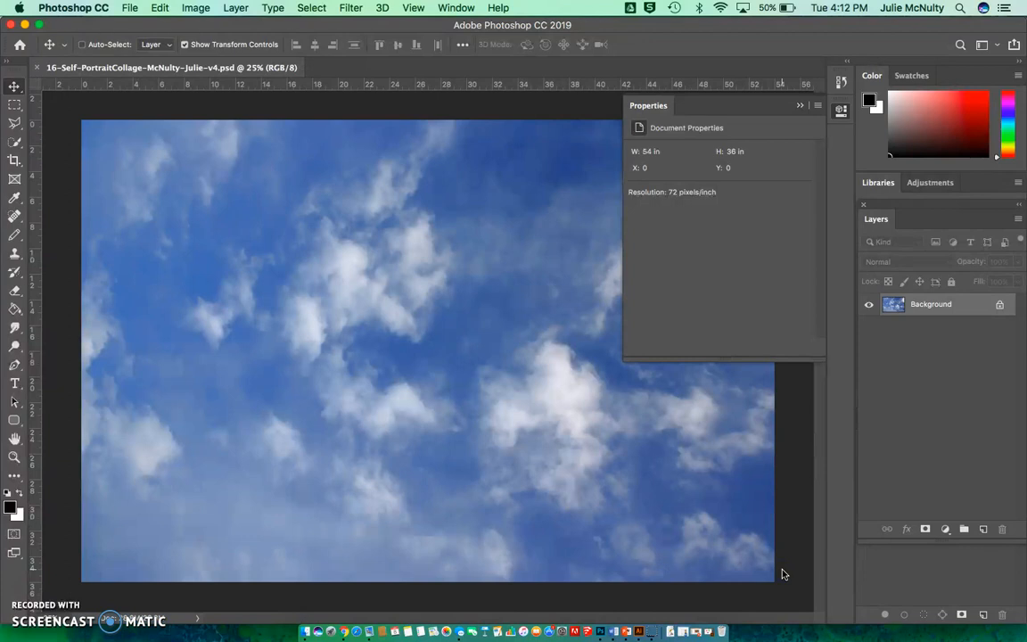
In the Image Size settings, turn off resampling and set the image width to 11 inches.
left_click(195, 9)
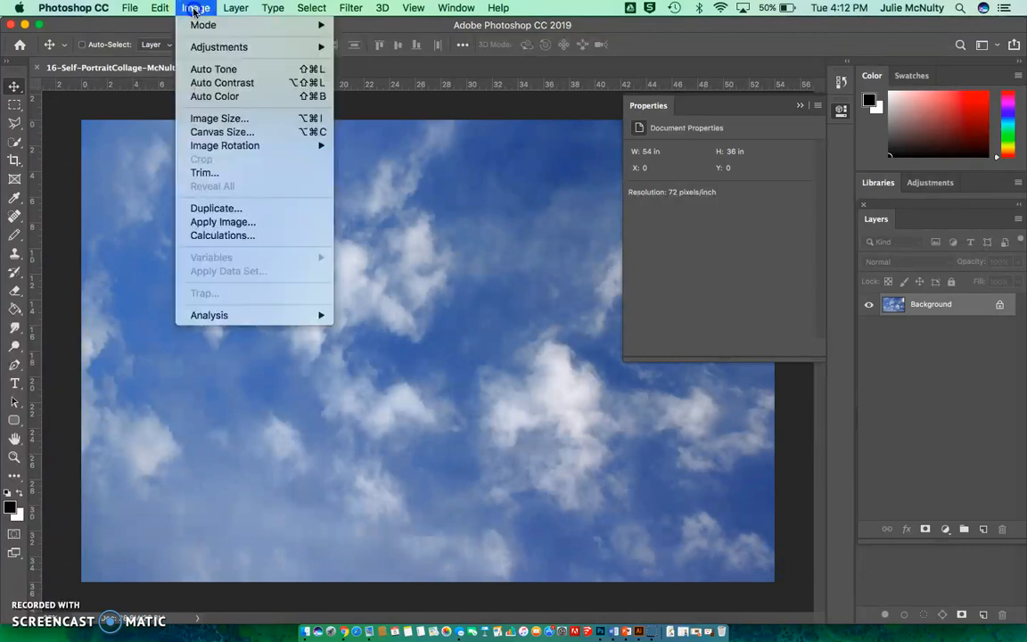
left_click(217, 119)
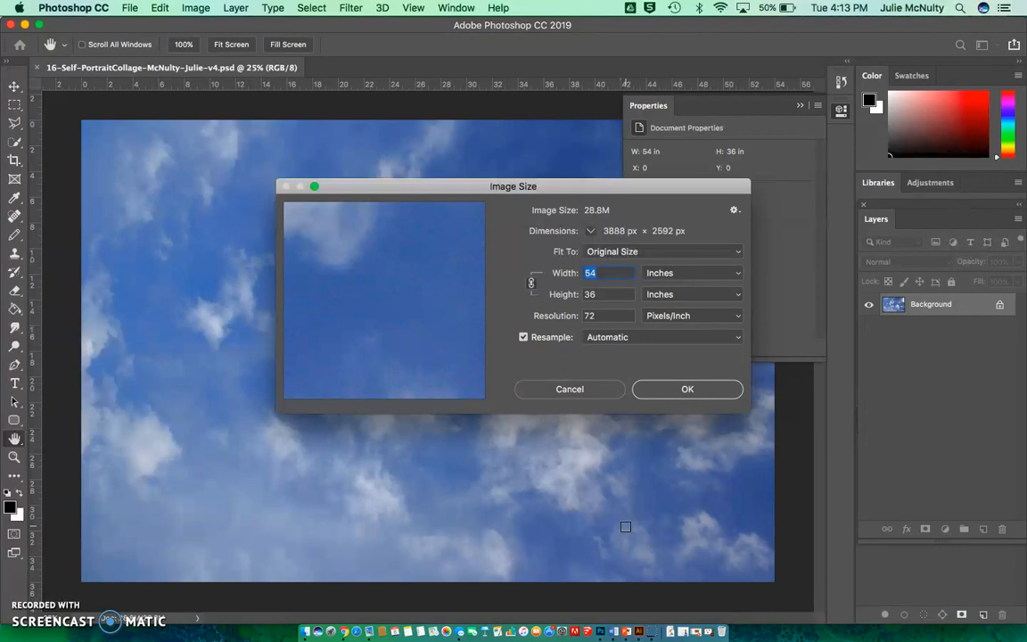
left_click(531, 284)
left_click(523, 338)
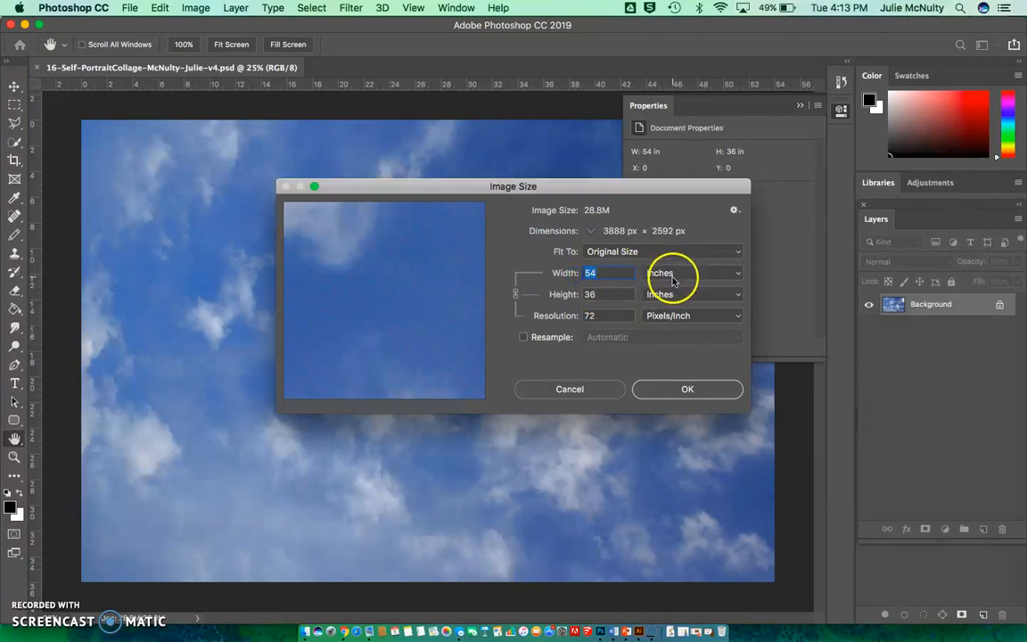
type("11")
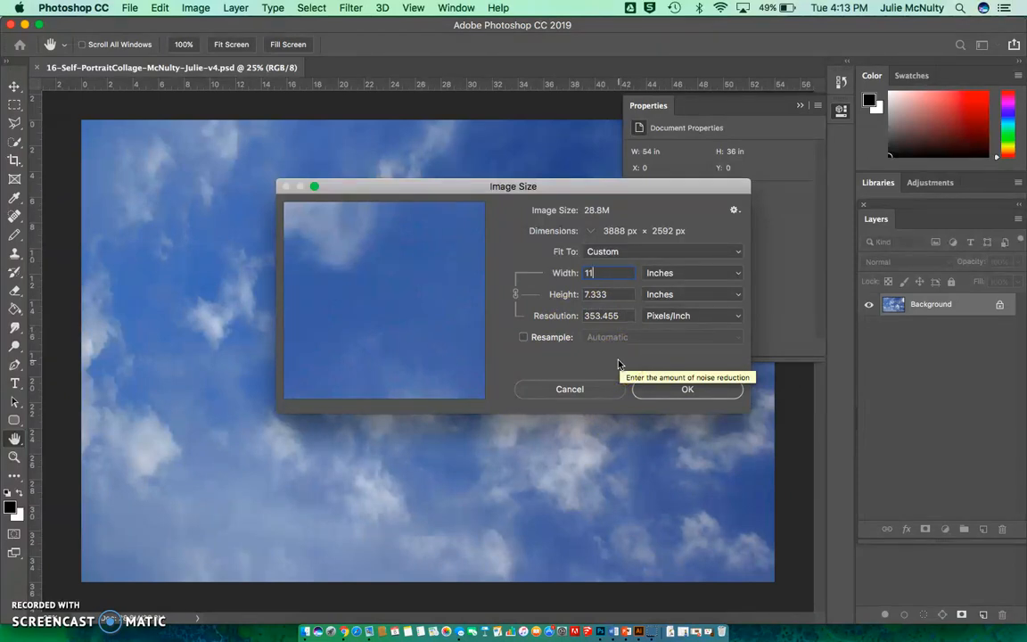
Turn resampling on and look through the available interpolation methods without choosing another one.
left_click(524, 337)
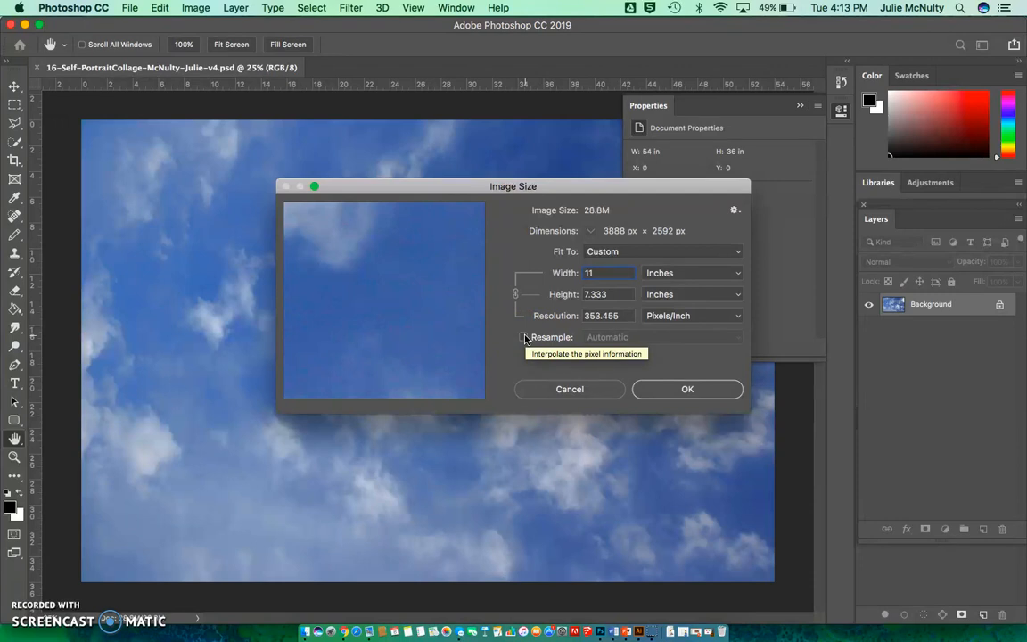
left_click(524, 337)
left_click(724, 338)
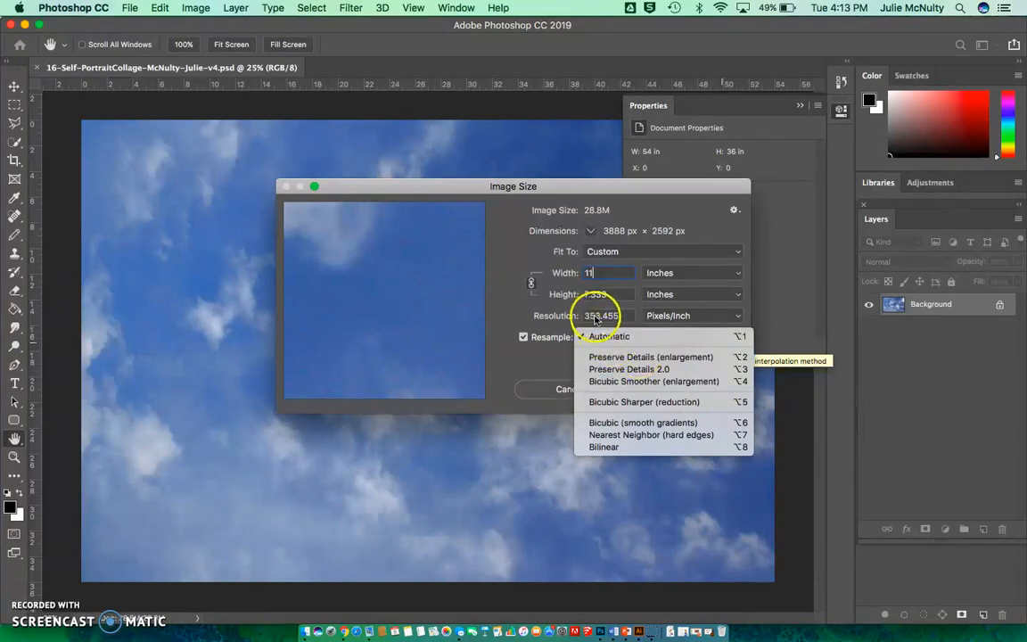
left_click(499, 349)
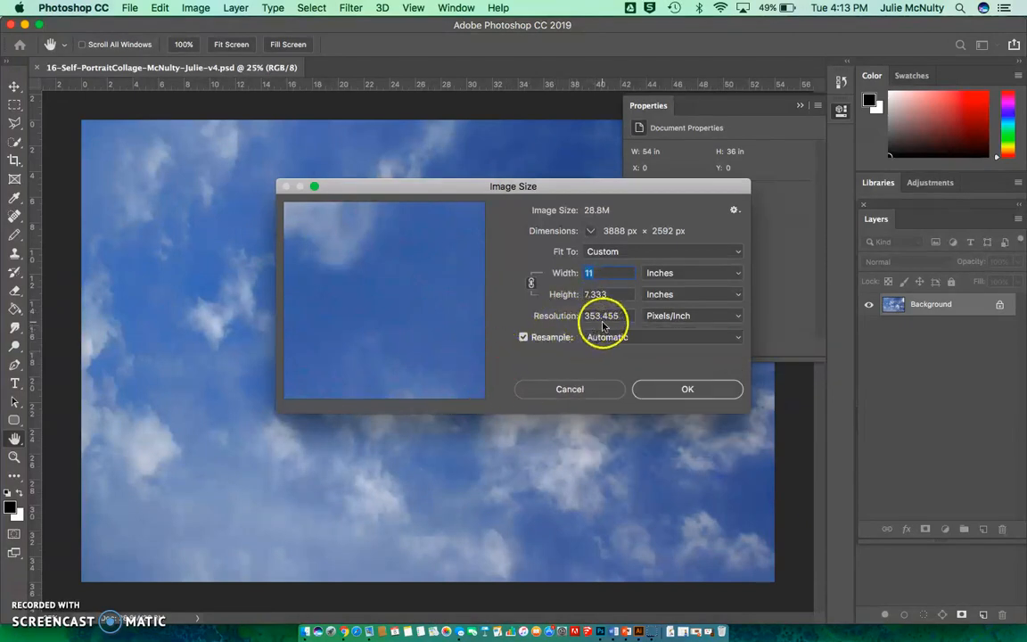
Turn resampling back off and apply the image size change.
left_click(523, 337)
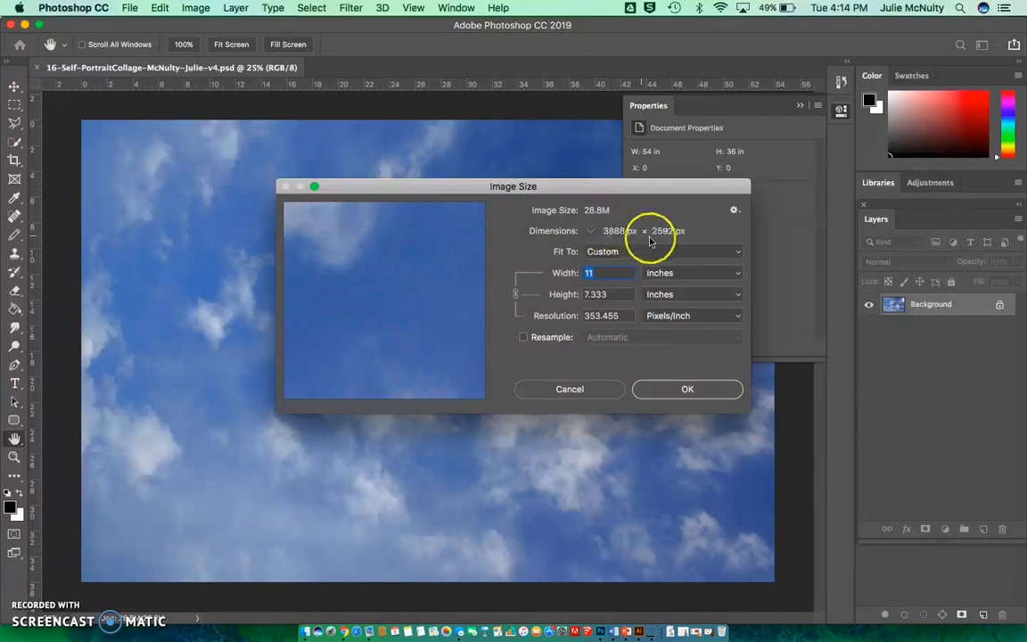
left_click(677, 392)
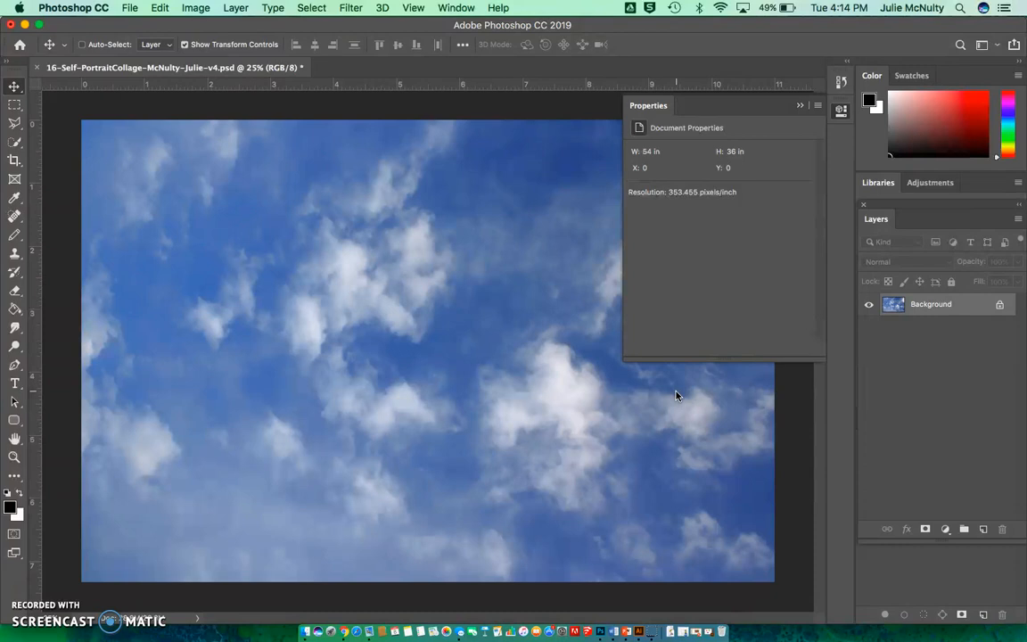
Add a Hue/Saturation adjustment layer above the sky background, keeping the default name and options.
left_click(235, 8)
left_click(262, 199)
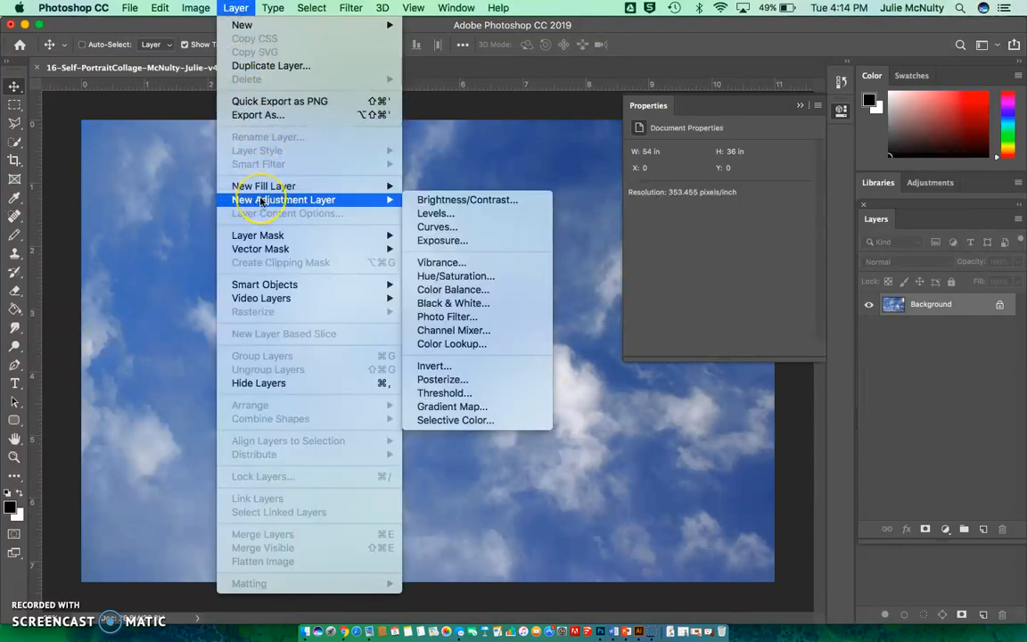
left_click(480, 279)
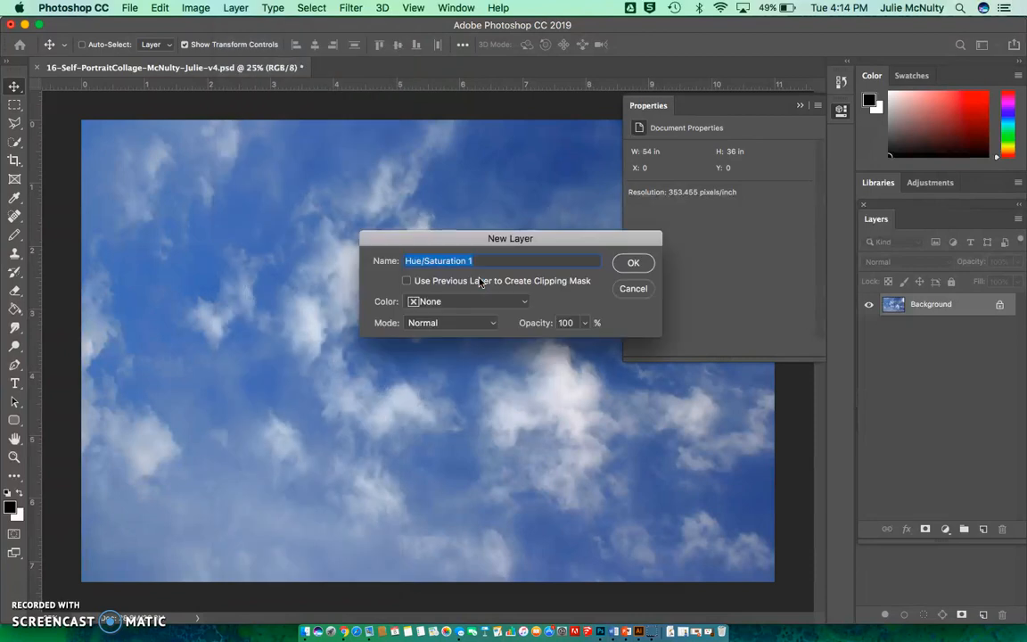
left_click(633, 262)
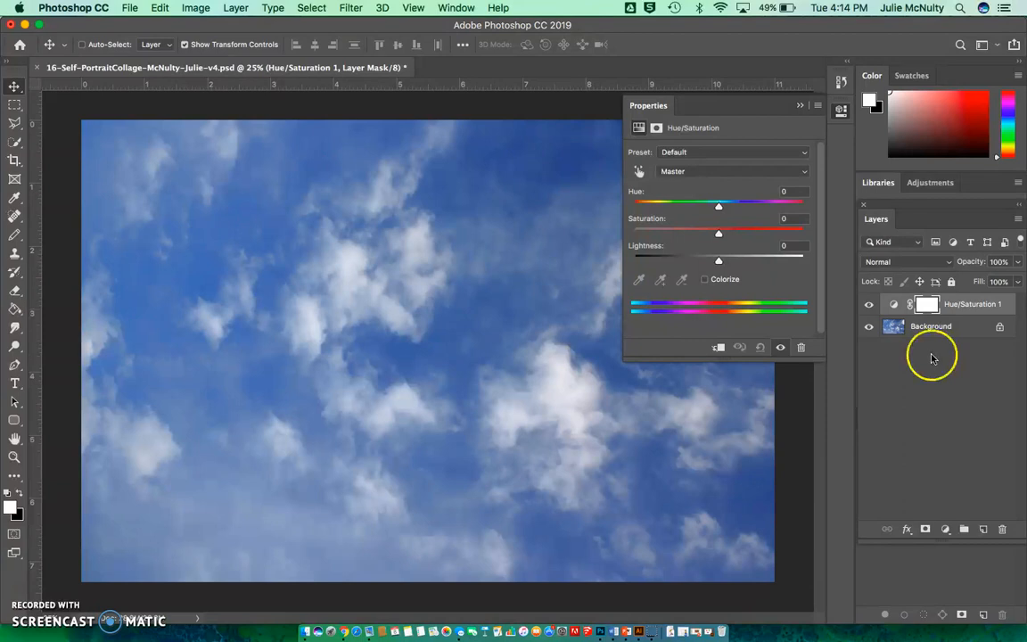
Colorize the sky with the first Hue/Saturation adjustment, setting its hue to 266 for a purple tint.
left_click(705, 281)
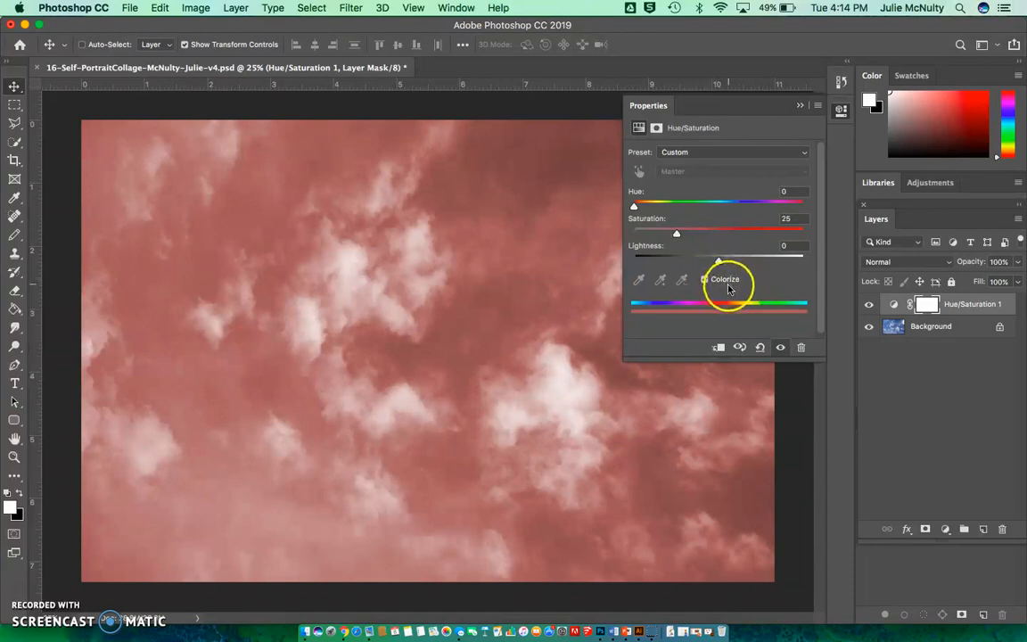
left_click_drag(635, 206, 764, 211)
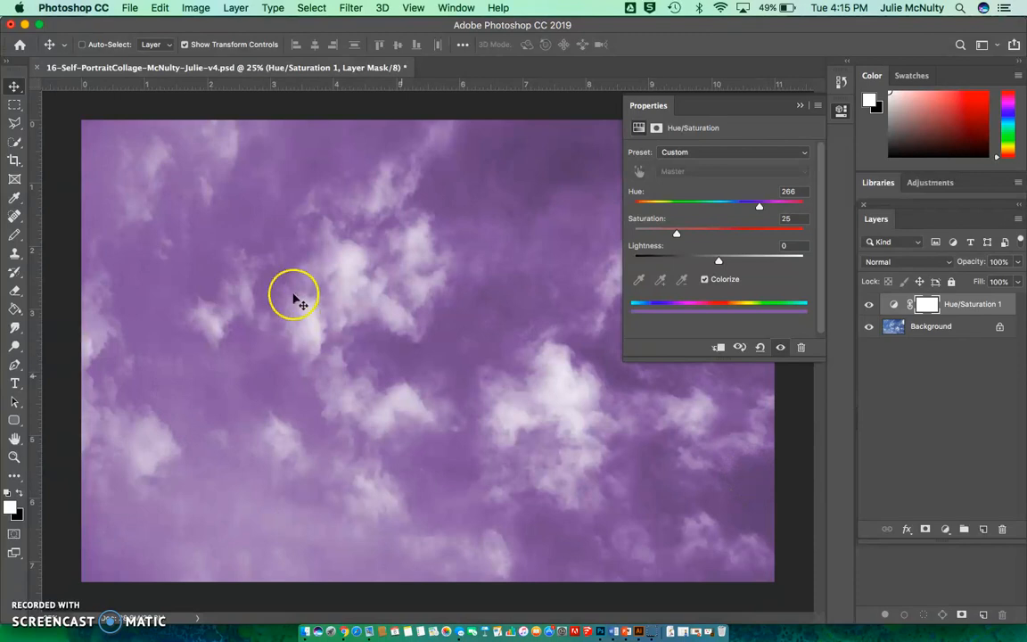
Add a second Hue/Saturation adjustment layer on top and colorize it with hue 342 and saturation 16.
left_click(194, 8)
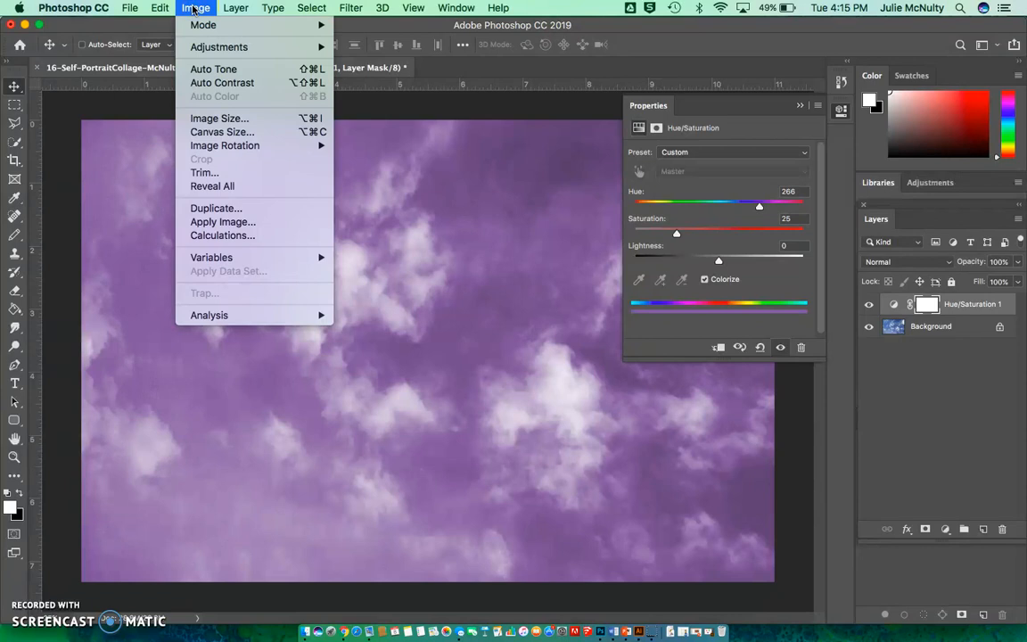
mouse_move(276, 204)
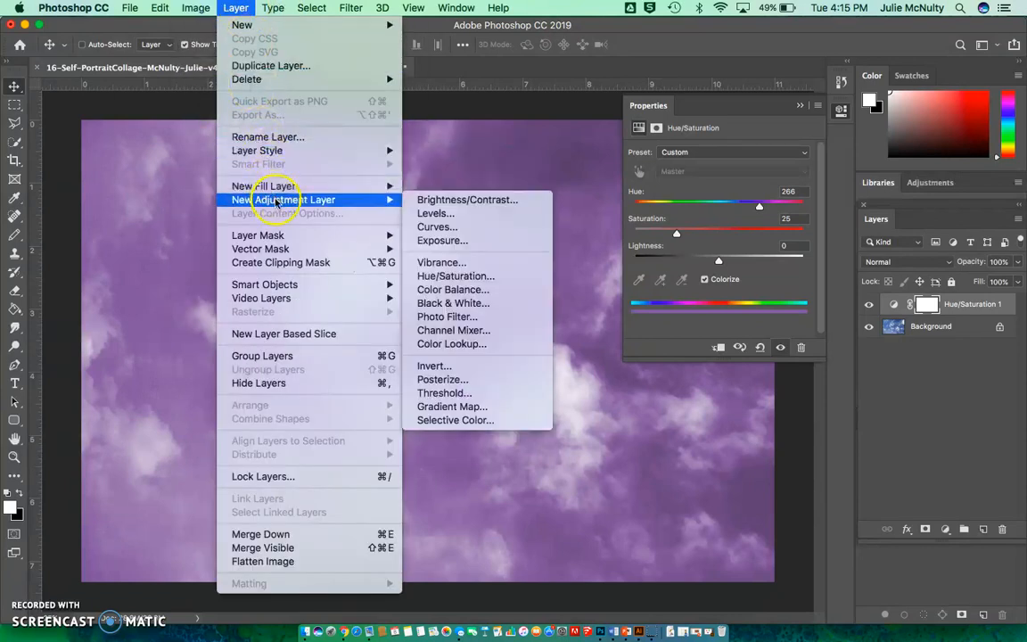
left_click(430, 276)
left_click(633, 263)
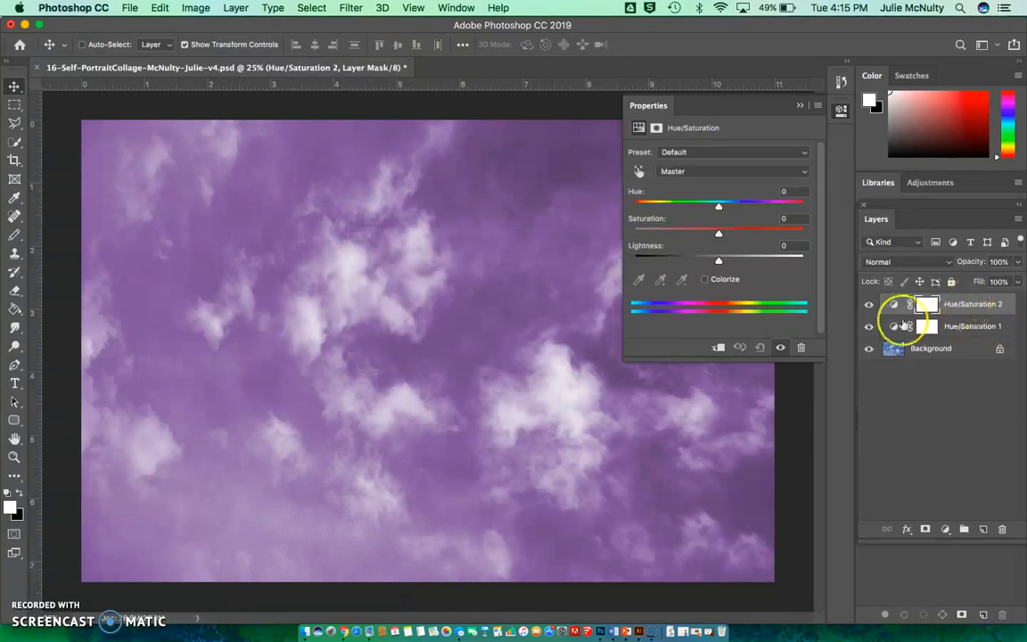
left_click(704, 279)
left_click_drag(634, 206, 787, 214)
left_click_drag(713, 235, 662, 235)
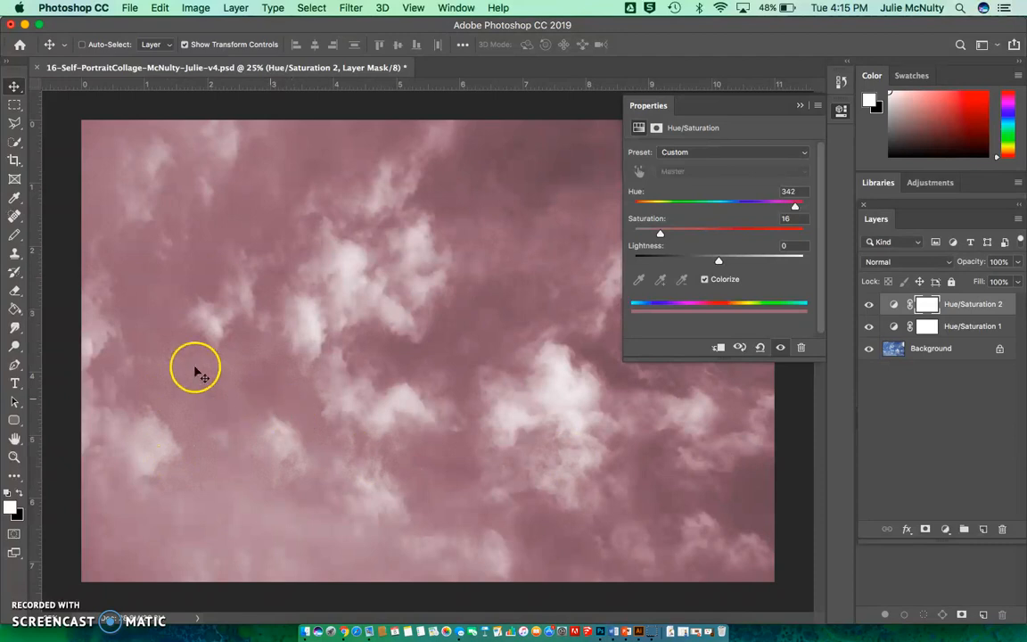
Erase patches of the second Hue/Saturation layer's mask across the sky with a 900 px Soft Round eraser at 50% opacity.
left_click(14, 293)
left_click(16, 290)
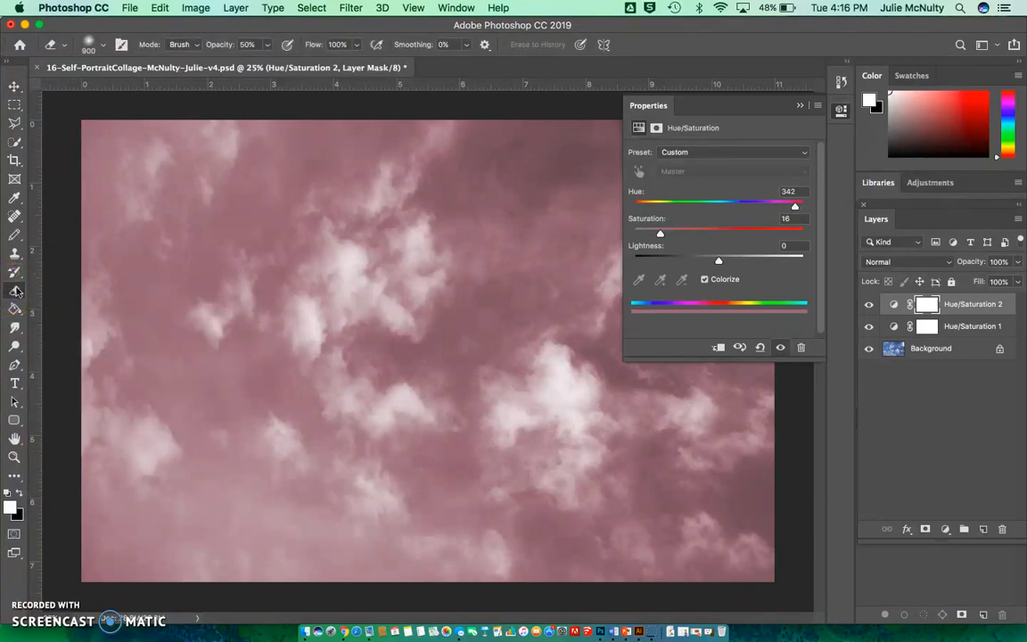
left_click(104, 48)
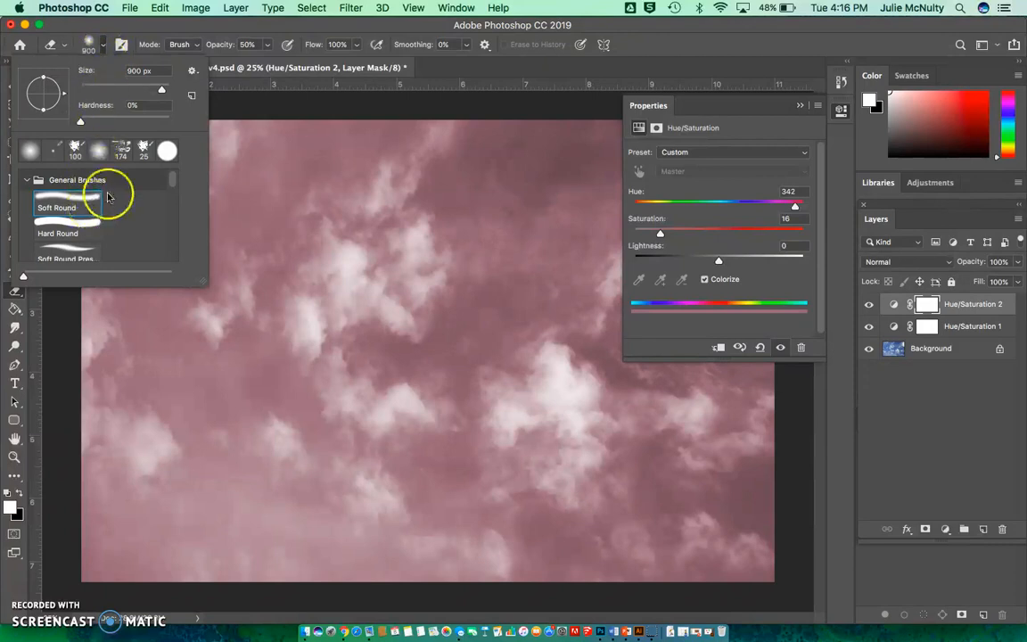
left_click(173, 200)
mouse_move(174, 199)
left_mouse_down()
mouse_move(173, 239)
mouse_move(164, 163)
left_mouse_up()
left_click(80, 195)
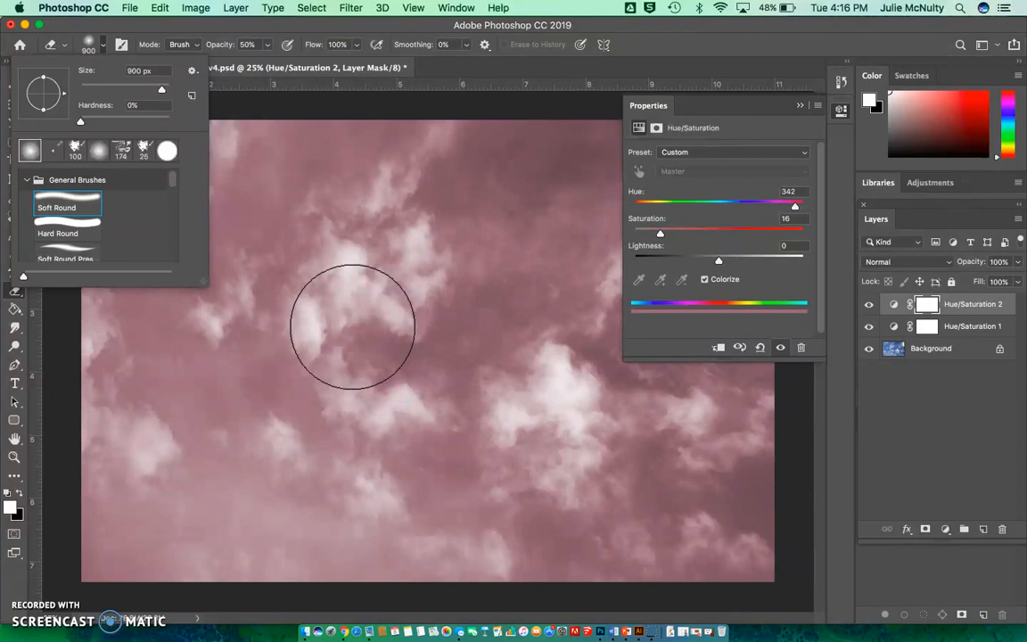
mouse_move(321, 225)
left_mouse_down()
mouse_move(295, 202)
mouse_move(241, 260)
mouse_move(195, 231)
mouse_move(135, 421)
mouse_move(193, 474)
mouse_move(303, 456)
mouse_move(392, 497)
mouse_move(388, 472)
mouse_move(455, 248)
mouse_move(461, 287)
mouse_move(571, 429)
mouse_move(666, 470)
mouse_move(691, 510)
mouse_move(735, 461)
mouse_move(710, 423)
mouse_move(725, 250)
mouse_move(723, 235)
mouse_move(645, 172)
mouse_move(653, 200)
mouse_move(637, 270)
mouse_move(319, 181)
mouse_move(283, 216)
mouse_move(468, 317)
mouse_move(485, 383)
mouse_move(780, 529)
left_mouse_up()
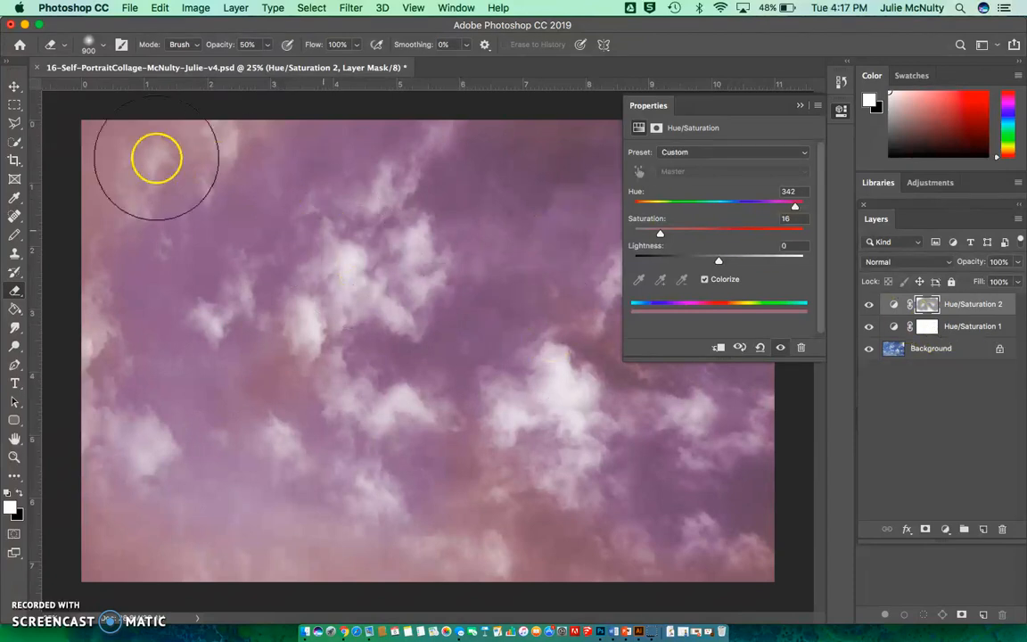
Open the large portrait photo of the woman in the white T-shirt from the project's 1 Originals (Images for Collage) folder.
left_click(14, 88)
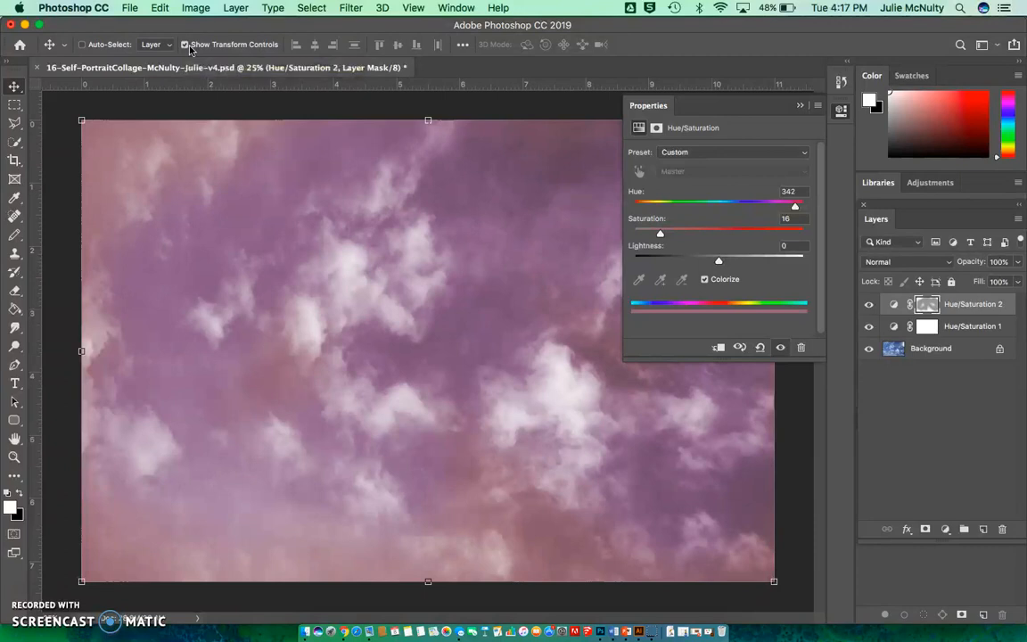
left_click(131, 9)
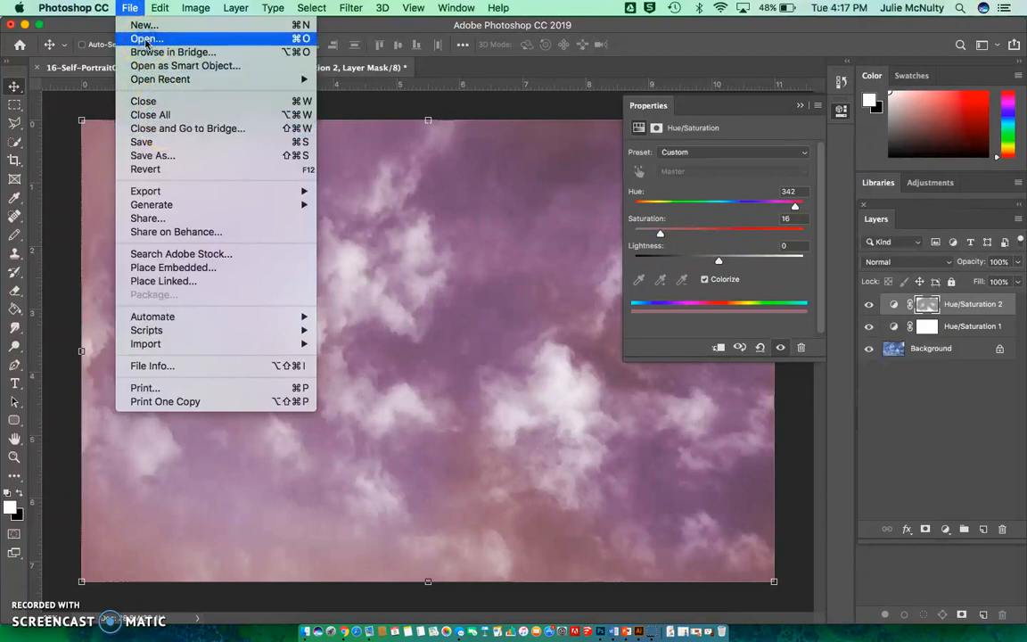
left_click(145, 39)
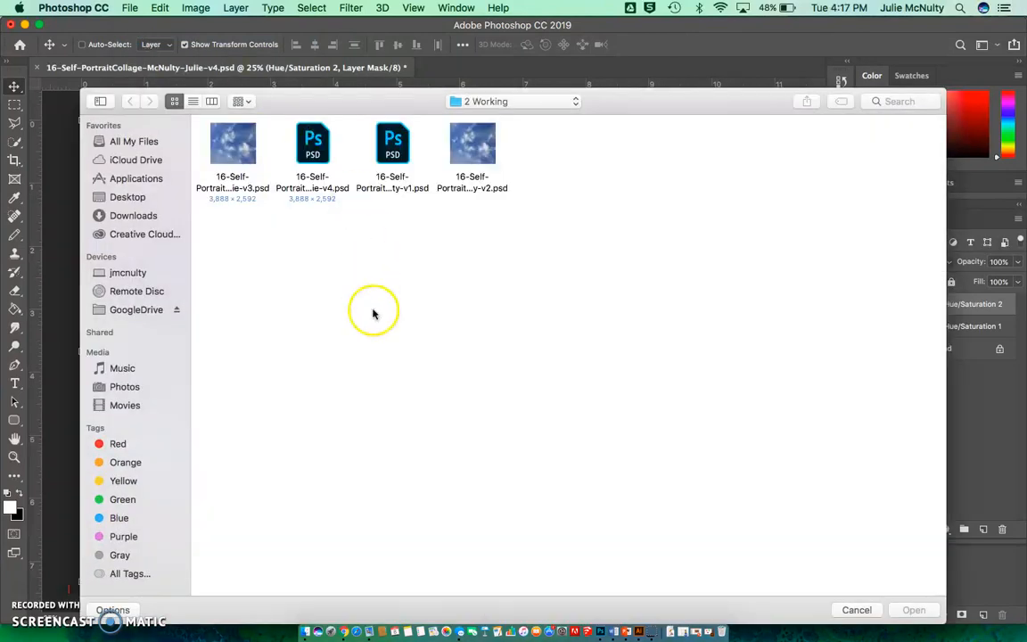
left_click(523, 101)
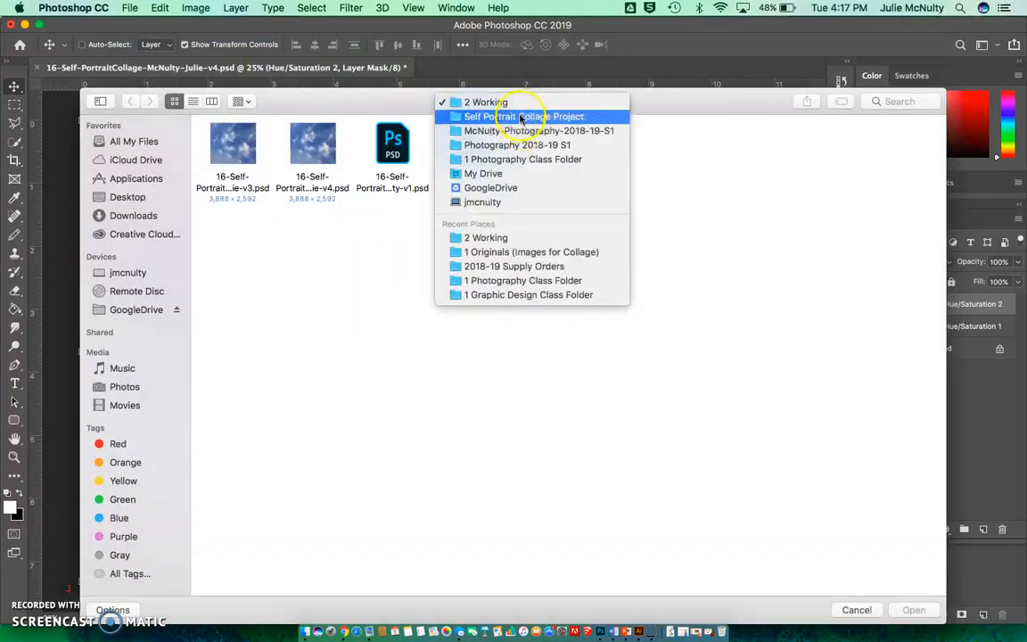
left_click(515, 117)
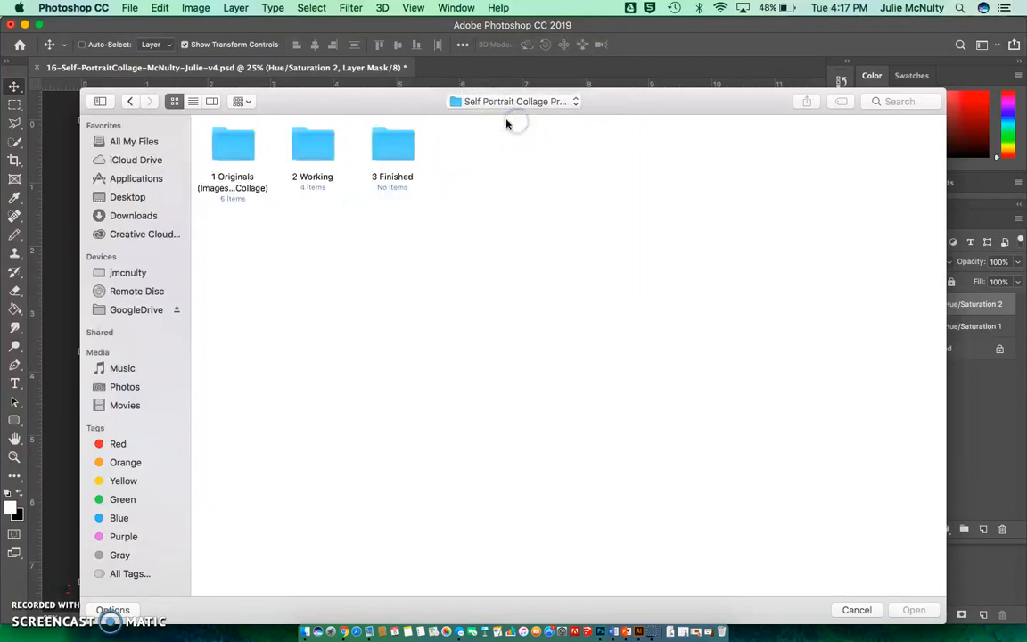
double_click(222, 144)
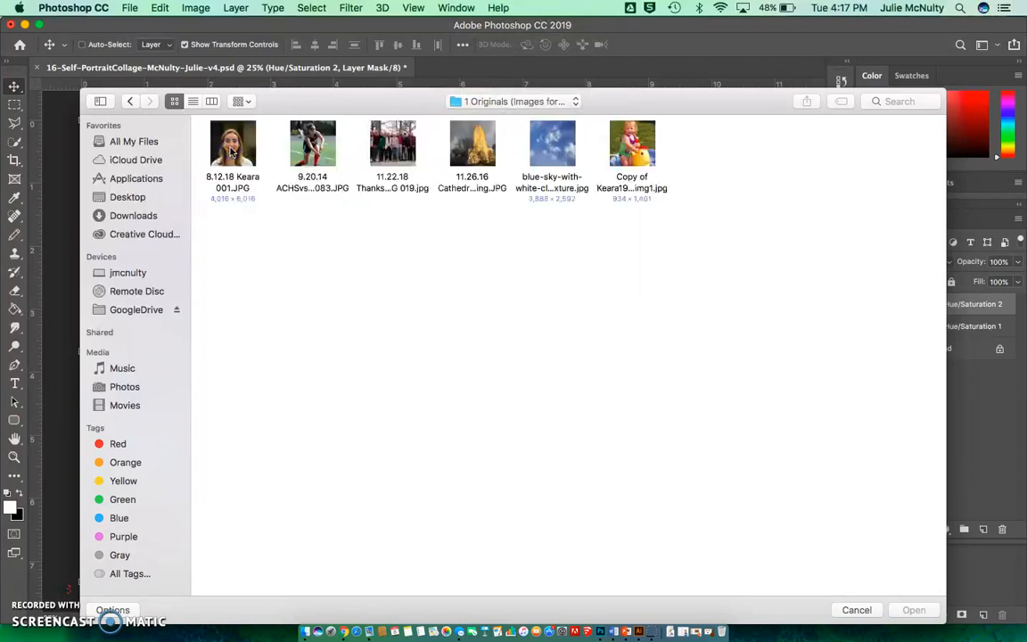
left_click(237, 155)
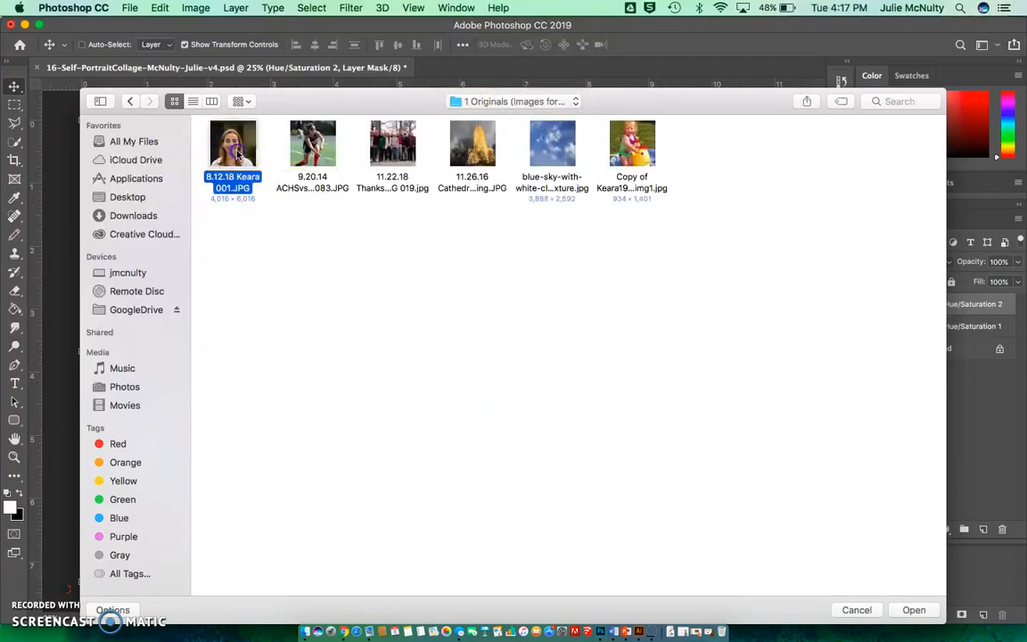
left_click(916, 611)
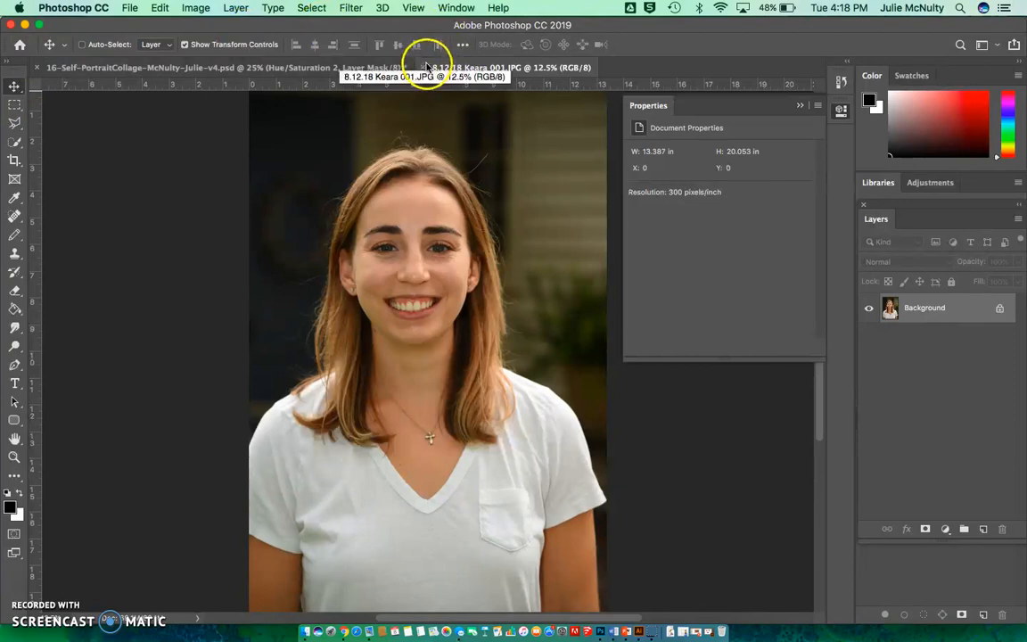
Float the portrait photo in its own window and copy it into the sky collage document as a new layer.
left_click_drag(428, 67, 472, 131)
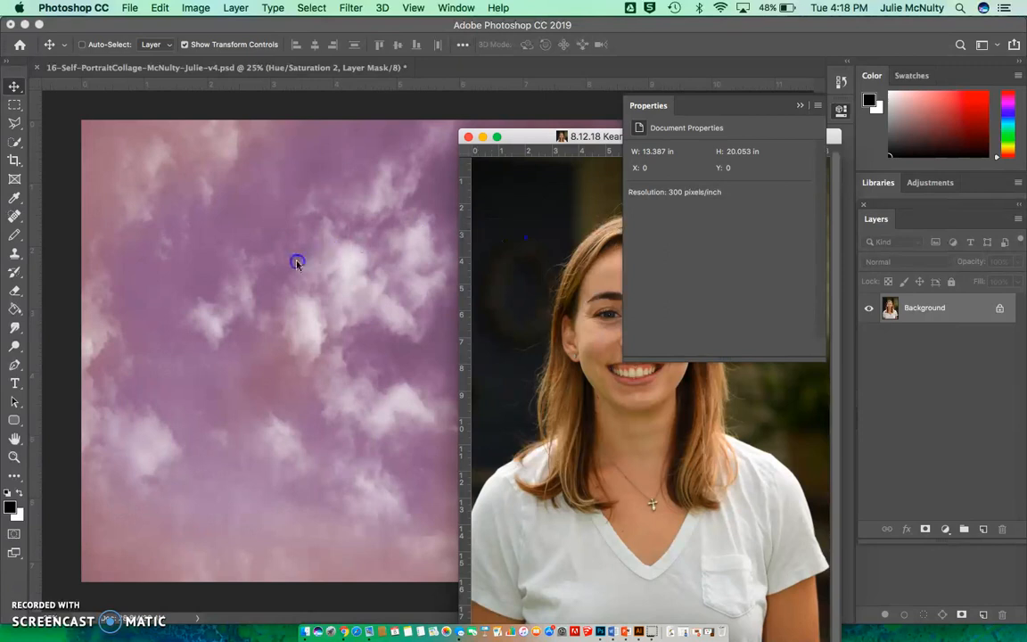
left_click_drag(297, 263, 288, 265)
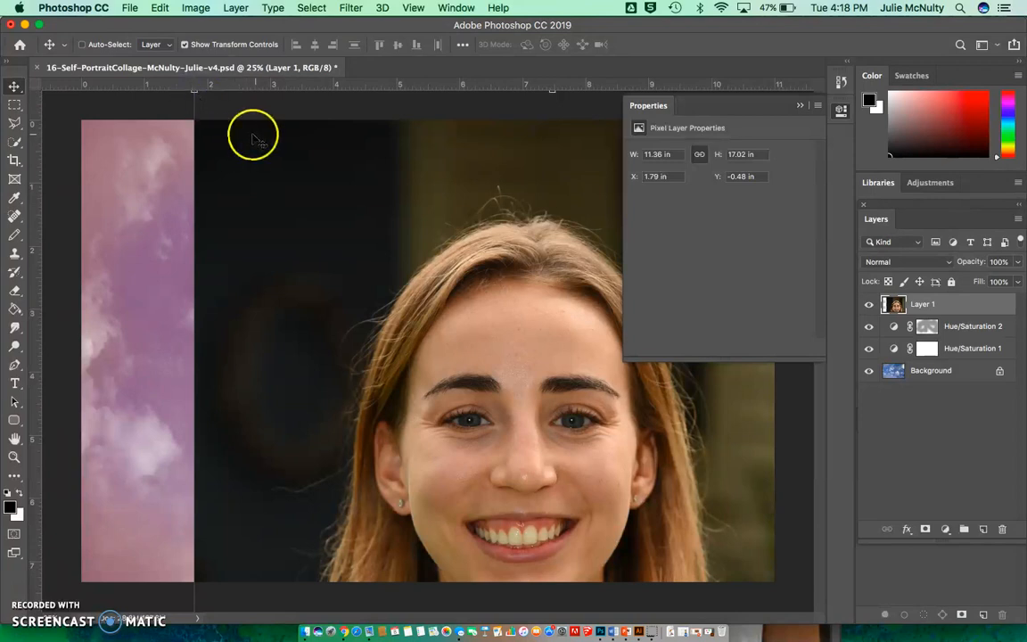
Scale the portrait layer down proportionally to about 4.71 by 7.06 inches and position it fully inside the canvas.
left_click_drag(194, 89, 472, 472)
left_click_drag(566, 551, 339, 298)
left_click_drag(382, 384, 329, 224)
left_click_drag(256, 152, 338, 273)
left_click_drag(395, 347, 323, 230)
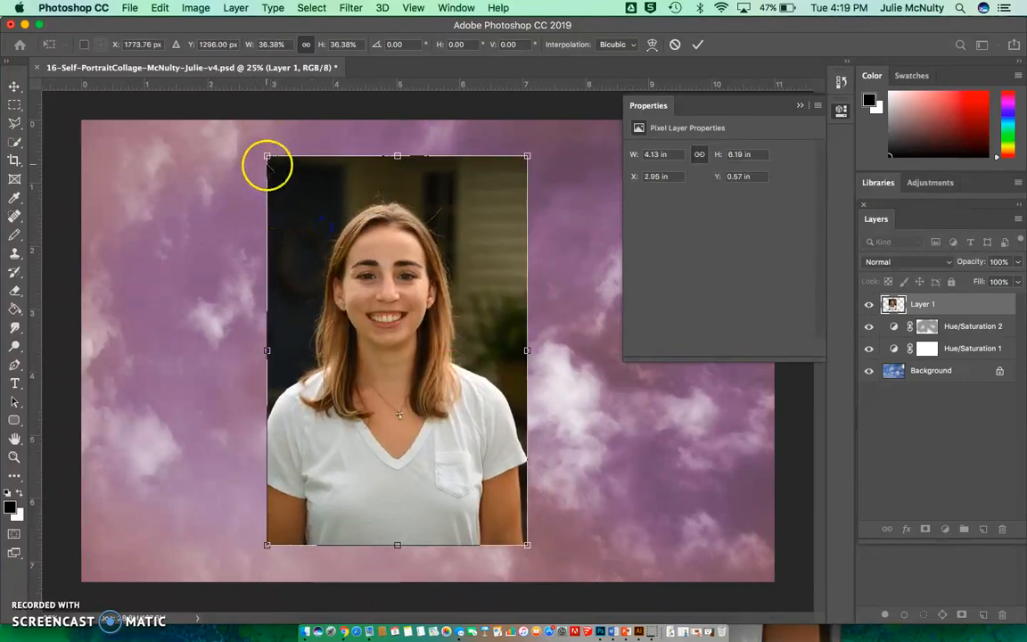
left_click_drag(265, 155, 235, 130)
left_click_drag(527, 546, 548, 568)
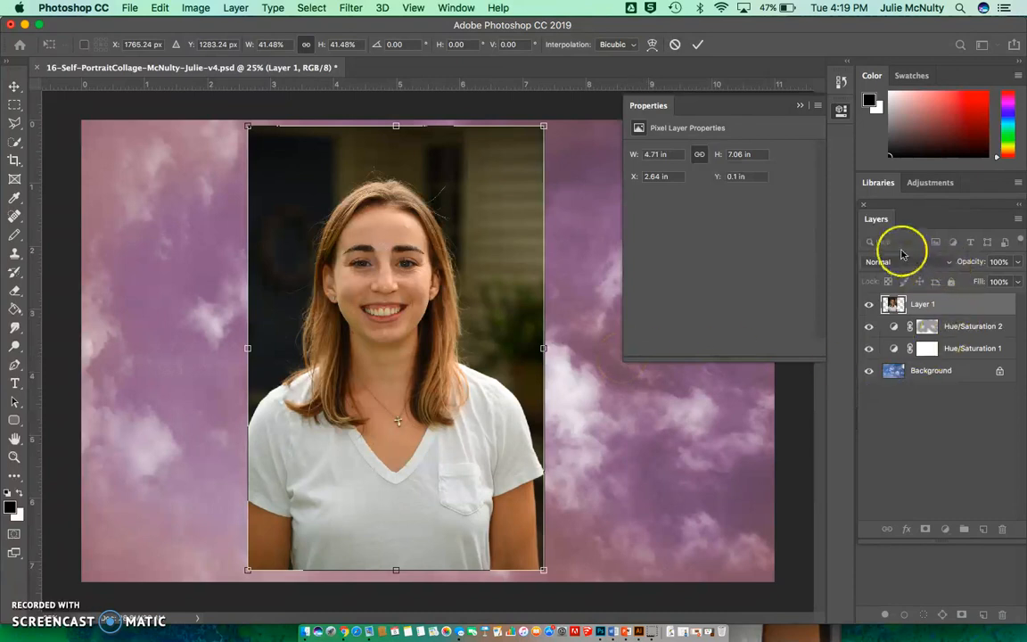
Set the portrait layer's blend mode to Hard Light and move it to about X 0.79 in, Y 0.14 in.
left_click(950, 262)
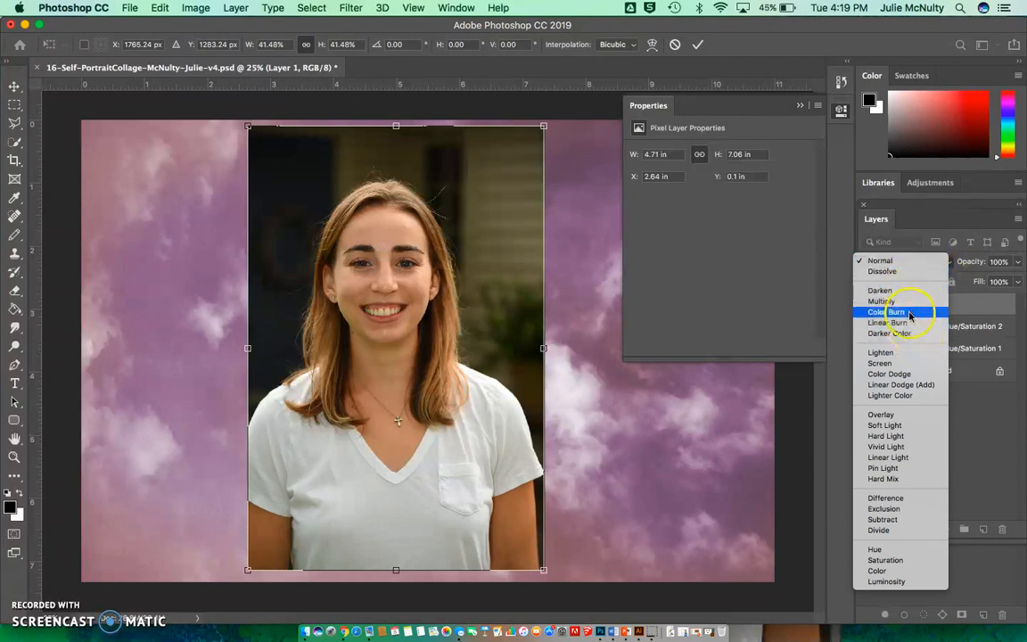
left_click(919, 436)
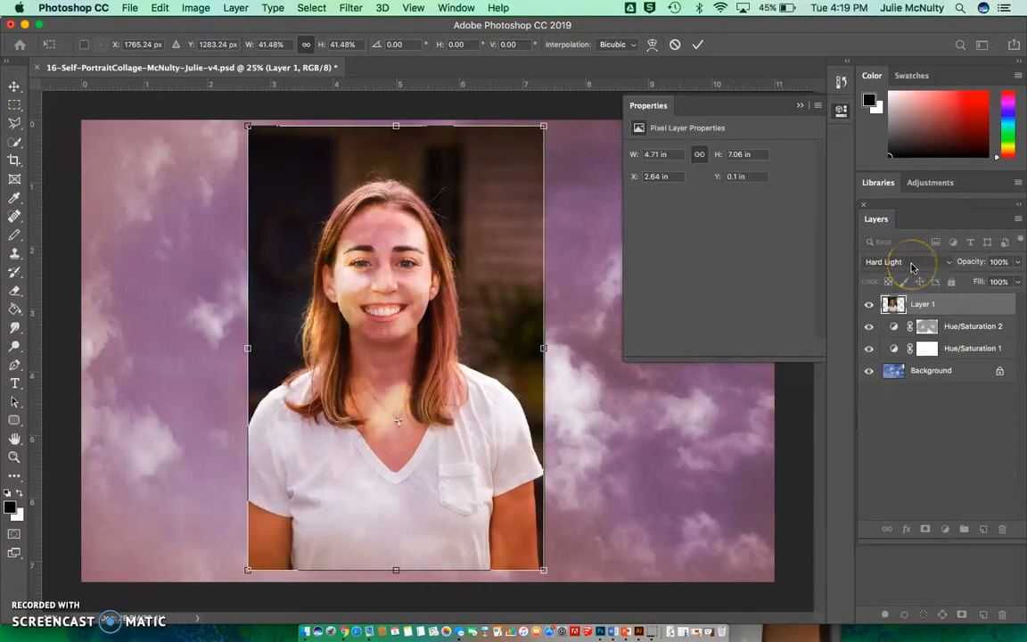
left_click_drag(435, 192, 391, 189)
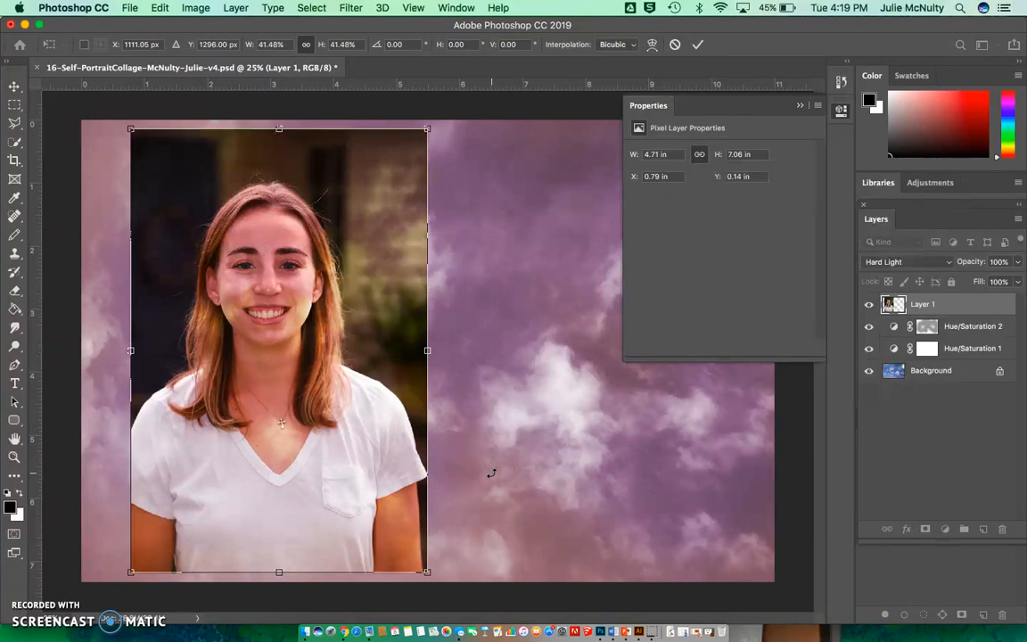
With the Polygonal Lasso tool, outline the portrait from the shoulder at the photo's left edge up the hair to the head's crown.
left_click(14, 125)
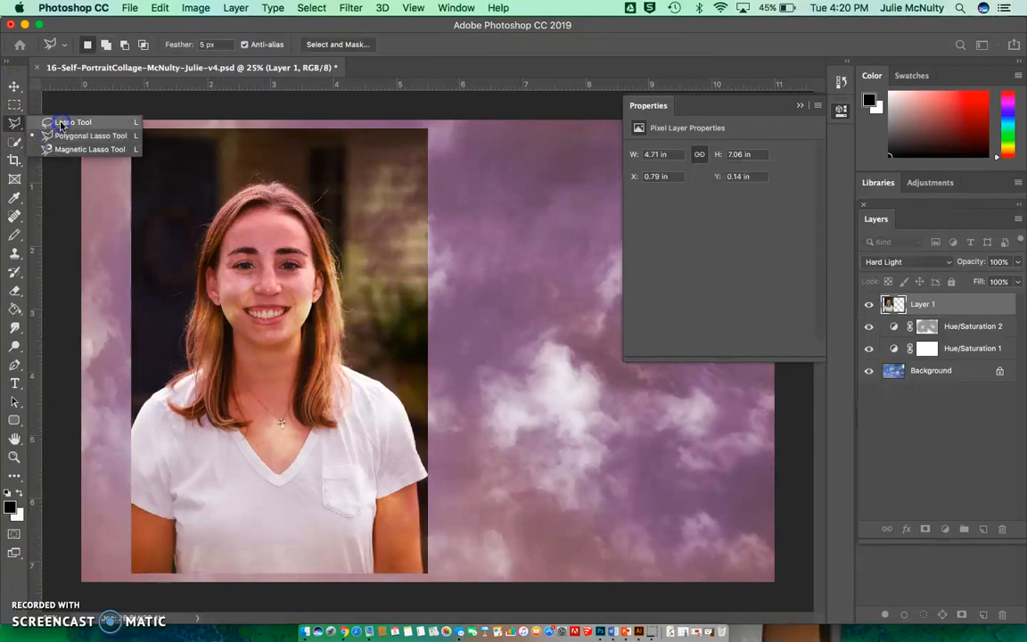
left_click(62, 123)
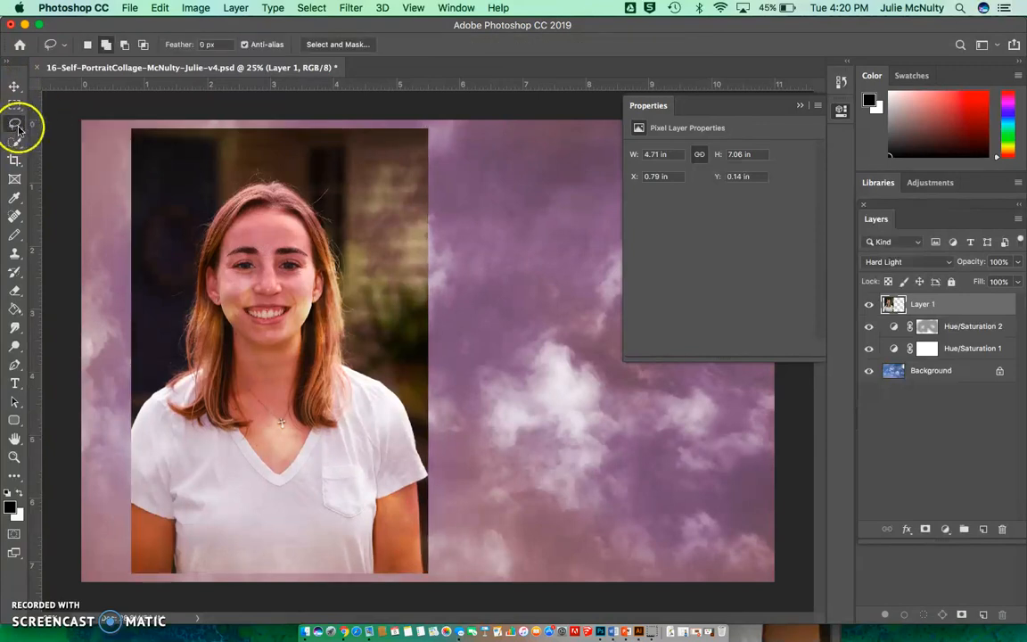
left_click(17, 126)
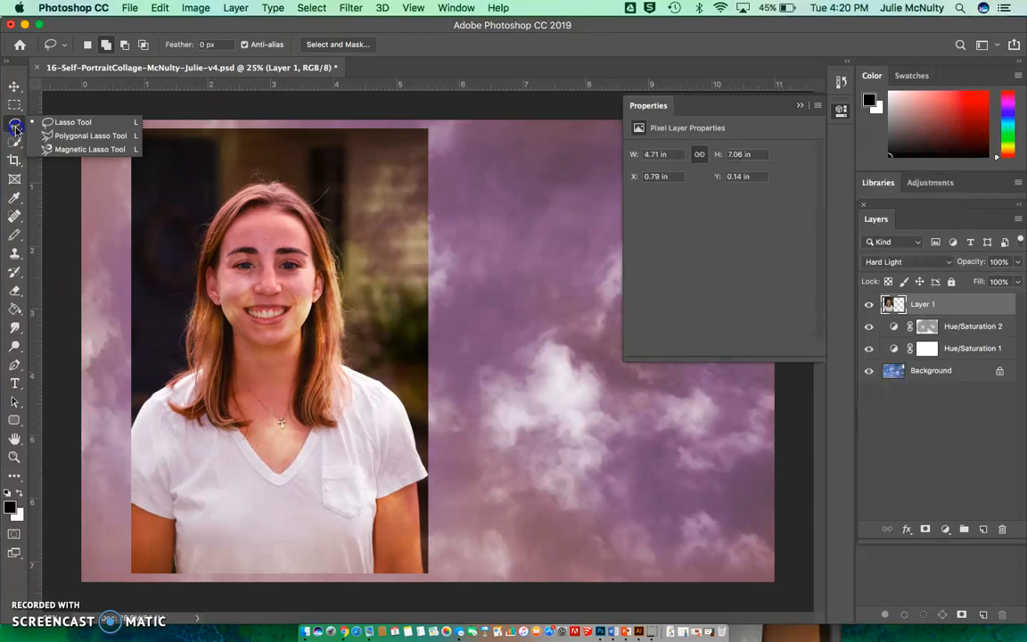
left_click(64, 136)
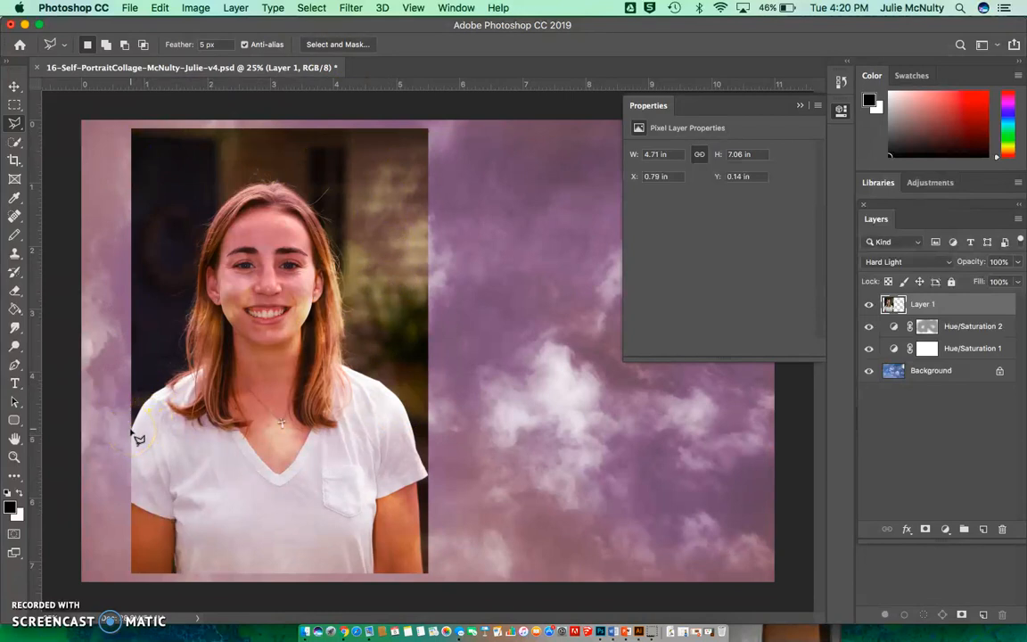
left_click(146, 400)
left_click(185, 375)
left_click(185, 349)
left_click(191, 310)
left_click(209, 219)
left_click(255, 186)
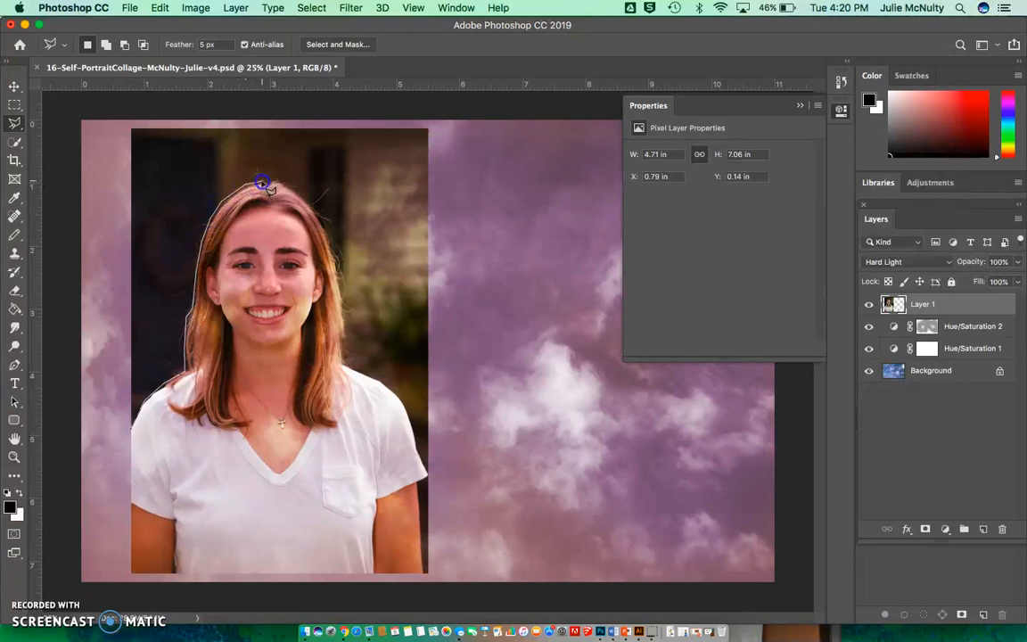
left_click(271, 184)
left_click(277, 179)
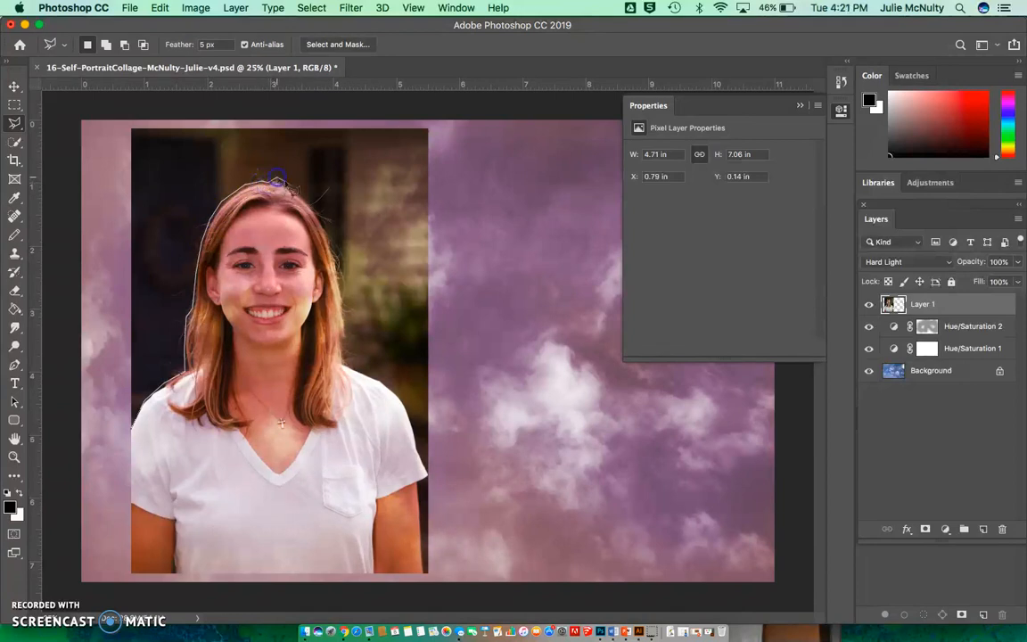
Continue the lasso outline from the crown down the hair and along the shoulder and sleeve to the photo's right edge.
left_click(328, 238)
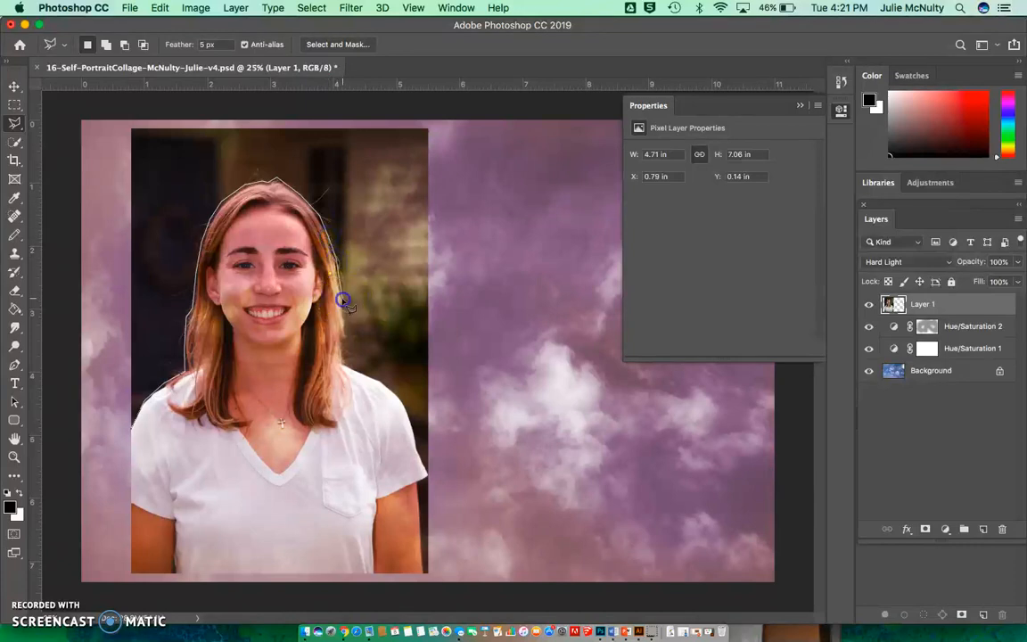
left_click(344, 362)
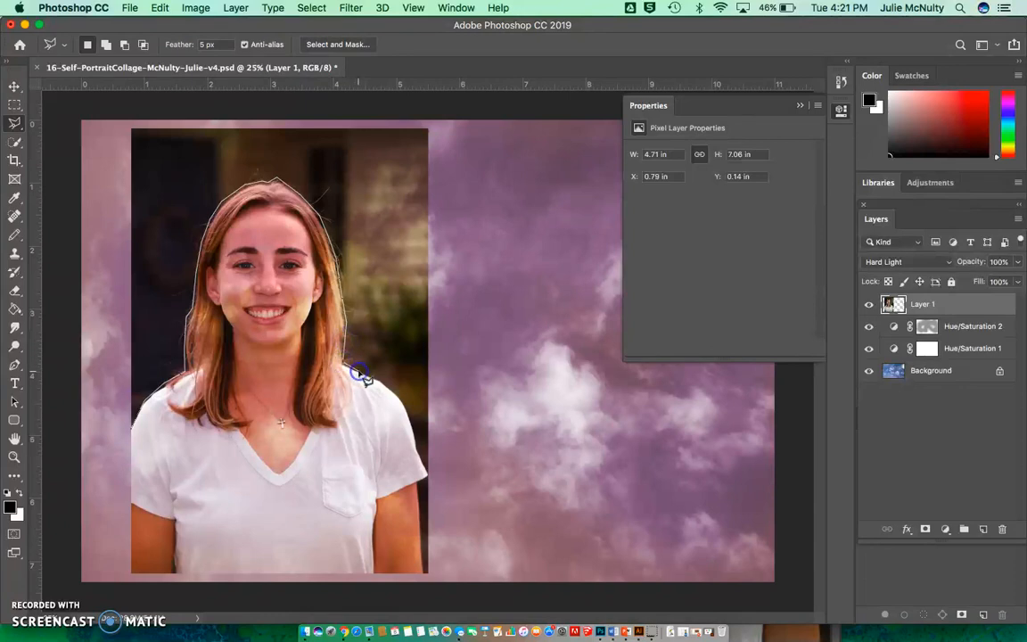
left_click(391, 395)
left_click(420, 448)
left_click(424, 470)
left_click(429, 476)
Close the lasso outline along the photo's right, top and left edges, delete the enclosed dark background, and deselect.
left_click(436, 360)
left_click(436, 259)
left_click(437, 161)
left_click(431, 130)
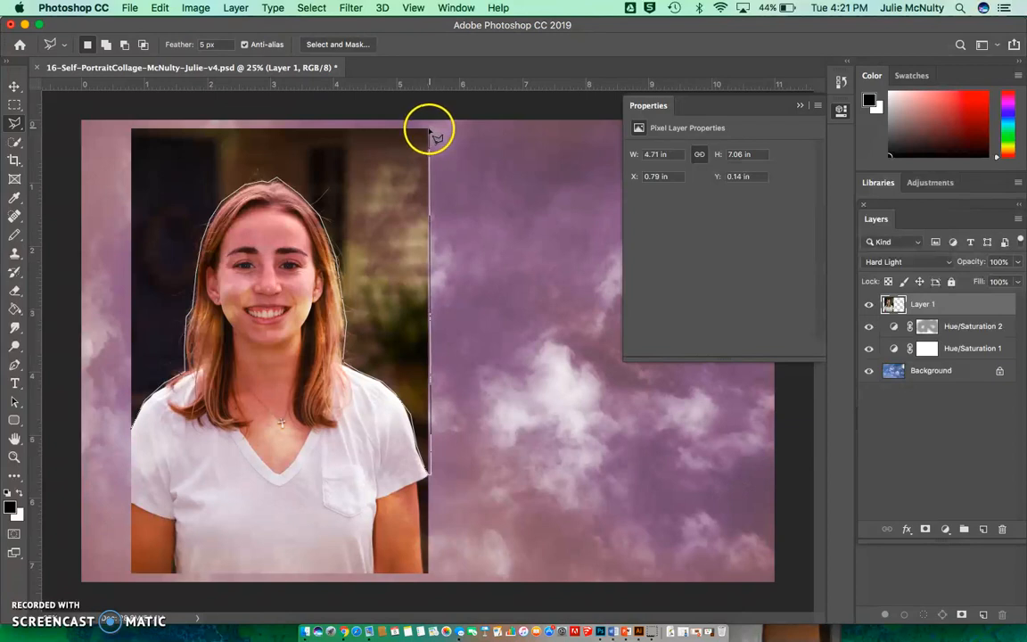
left_click(279, 133)
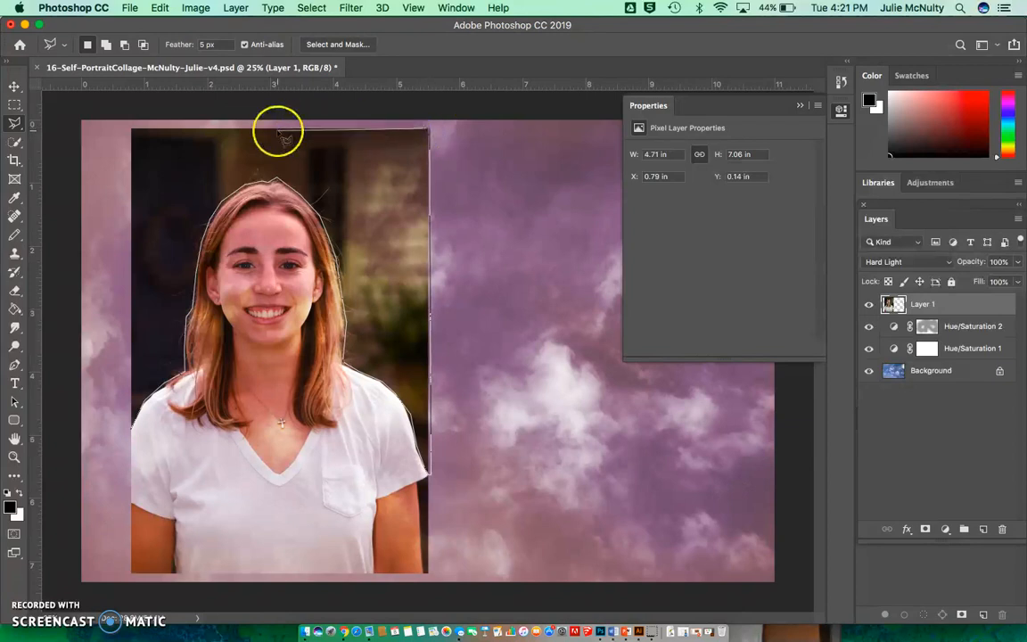
left_click(133, 131)
left_click(131, 426)
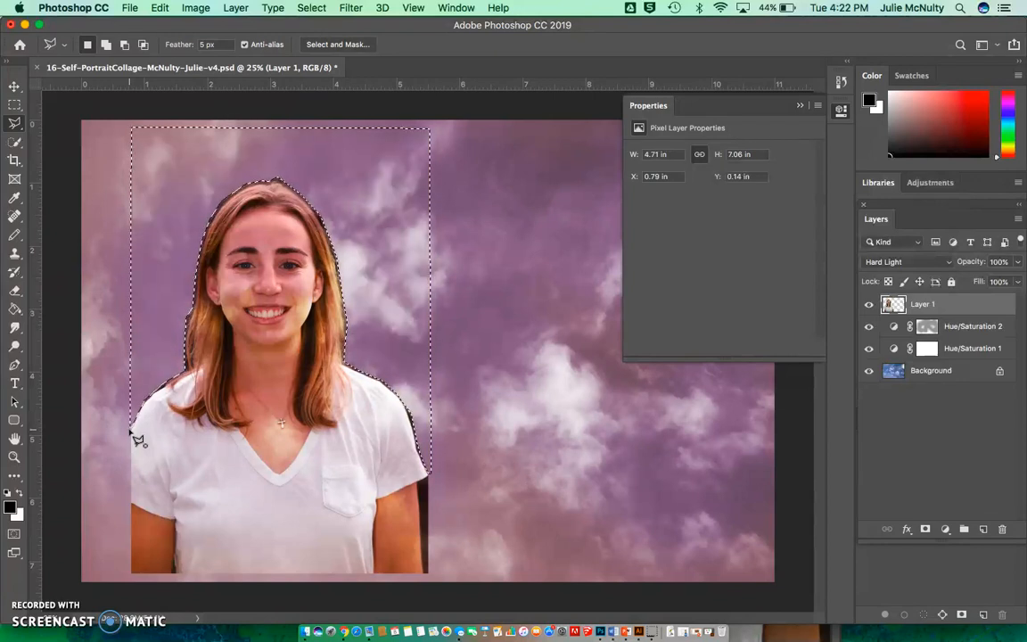
left_click(312, 9)
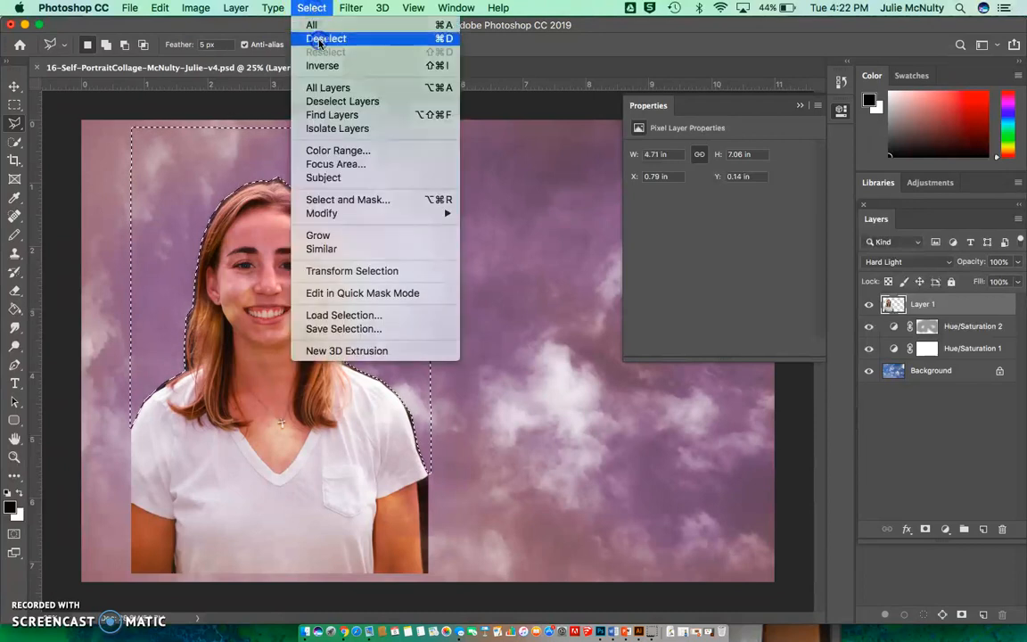
left_click(287, 35)
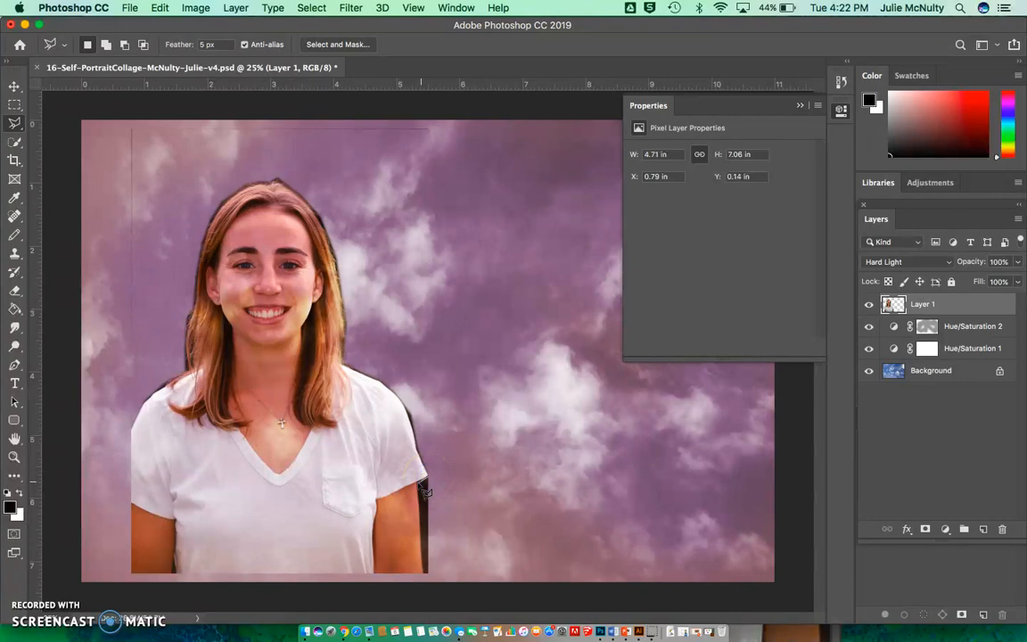
Lasso the leftover dark strip beside the arm below the sleeve at the photo's right edge, delete it, and deselect.
left_click(424, 572)
left_click(429, 575)
double_click(432, 479)
left_click(307, 8)
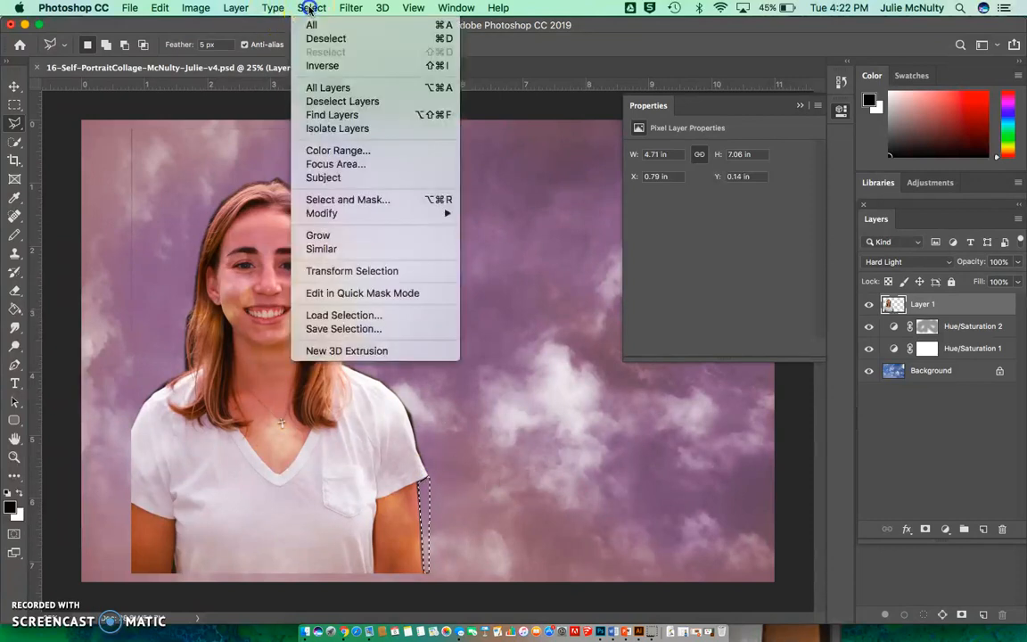
left_click(312, 37)
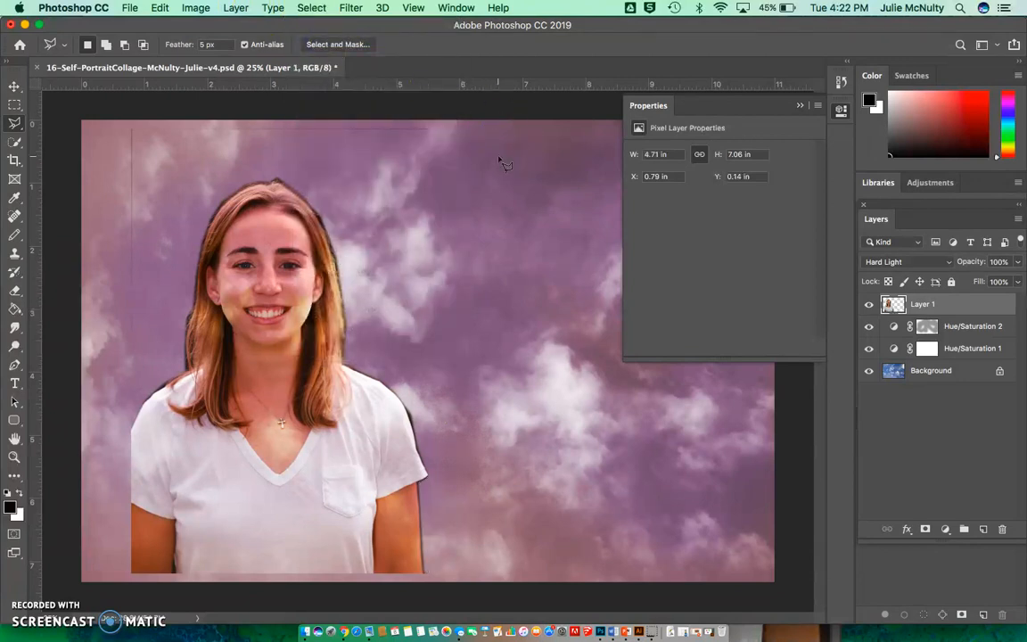
Enlarge the cut-out portrait proportionally to about 5.31 by 7.95 inches, place it at about X 0.51 in, Y 0.12 in, and apply the transform.
left_click(15, 86)
mouse_move(245, 222)
left_mouse_down()
mouse_move(344, 238)
mouse_move(249, 233)
left_mouse_up()
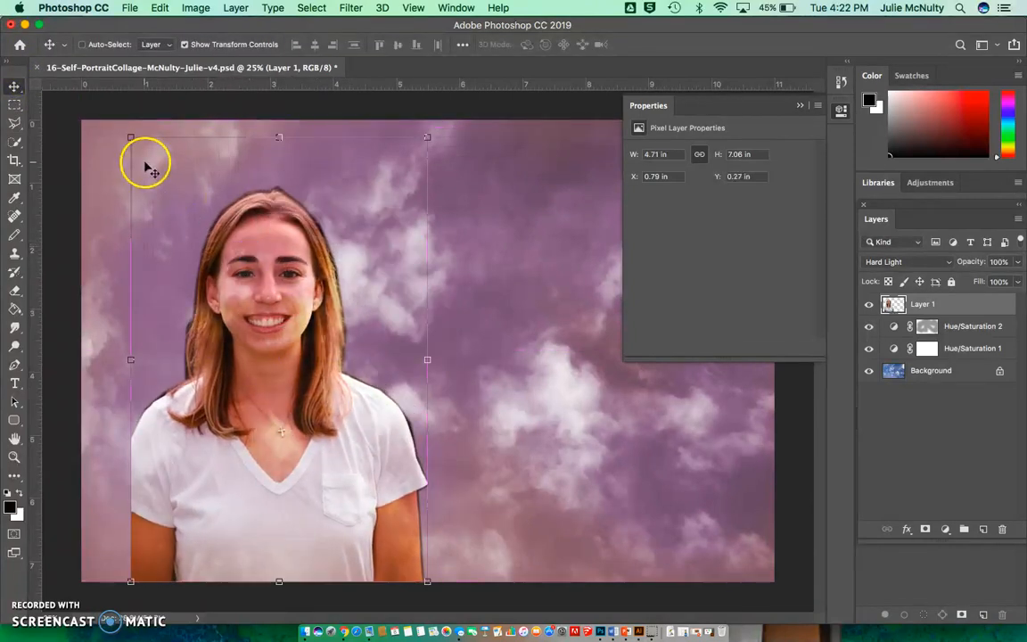
left_click_drag(130, 137, 93, 107)
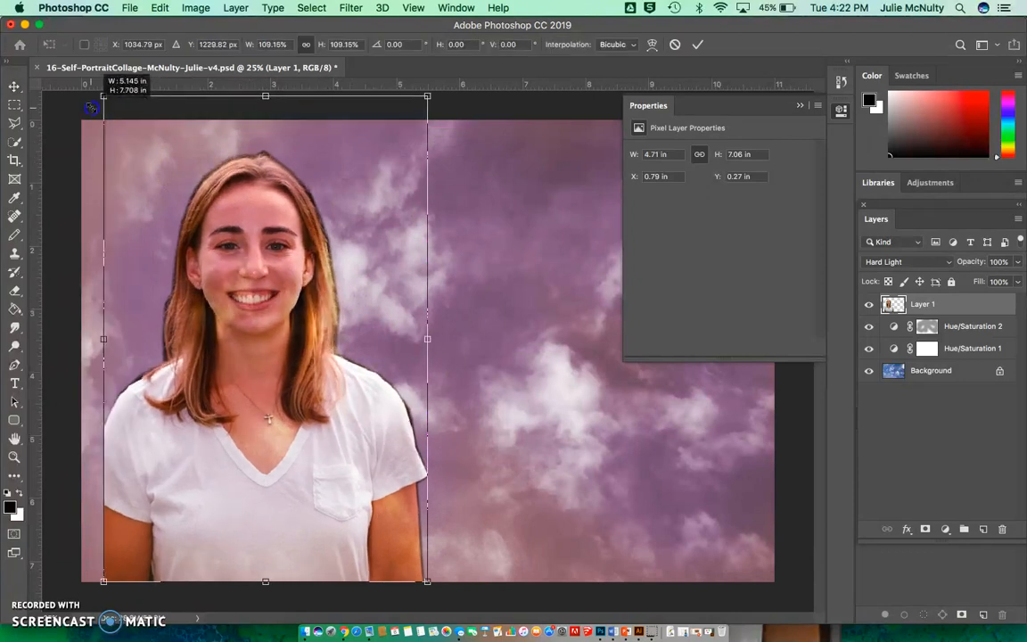
left_click_drag(332, 408, 339, 454)
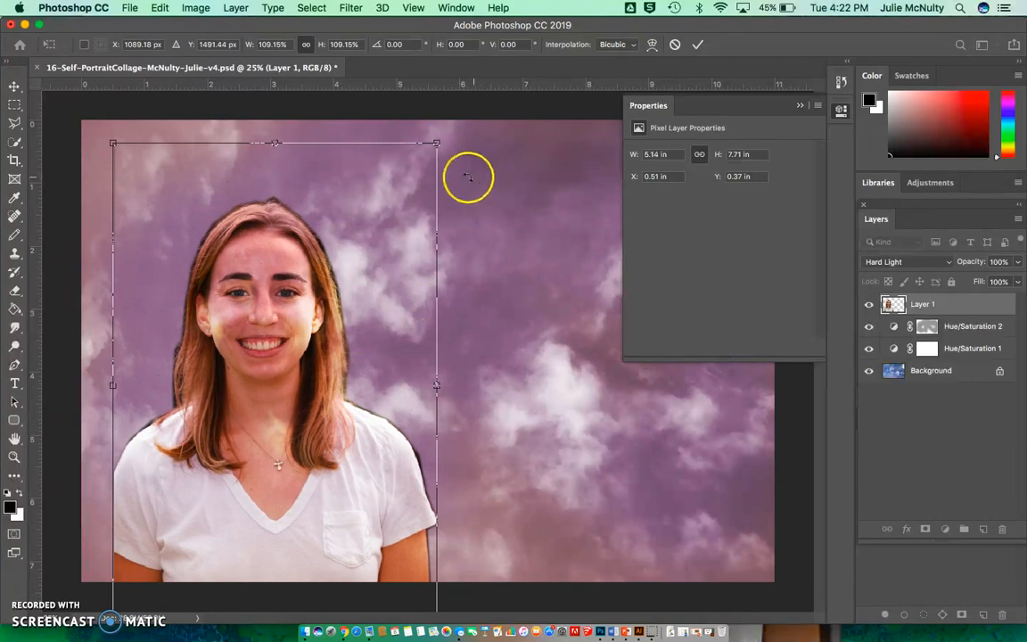
left_click_drag(437, 145, 452, 135)
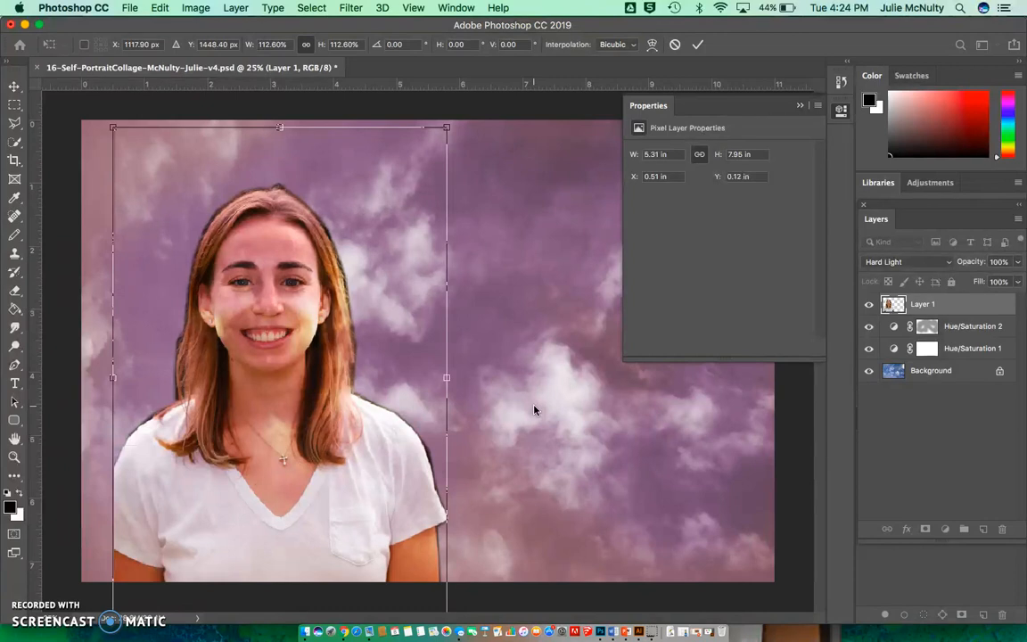
left_click(195, 9)
left_click(553, 296)
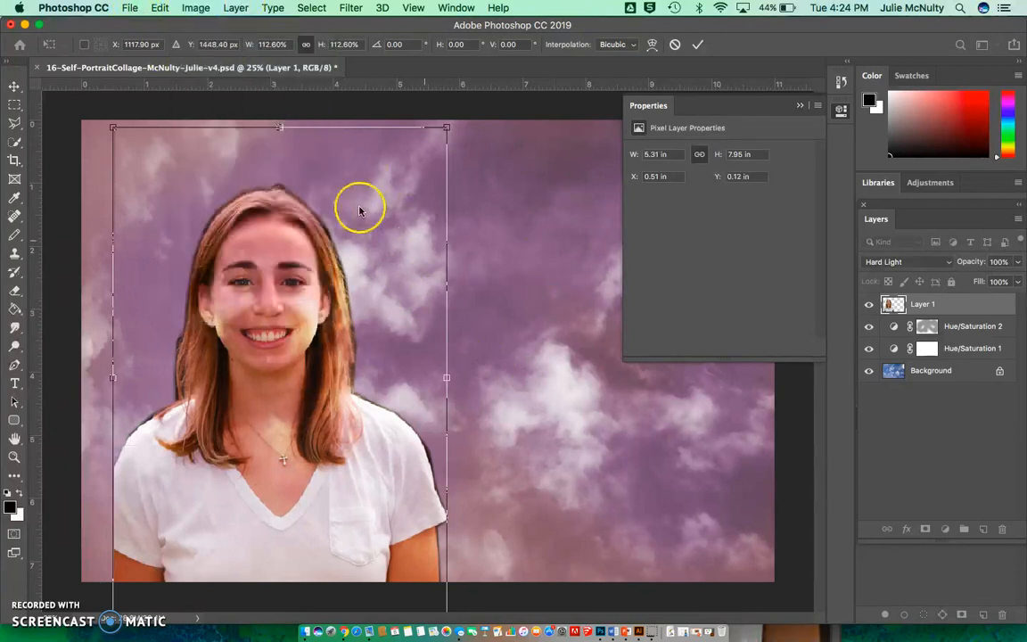
left_click(15, 86)
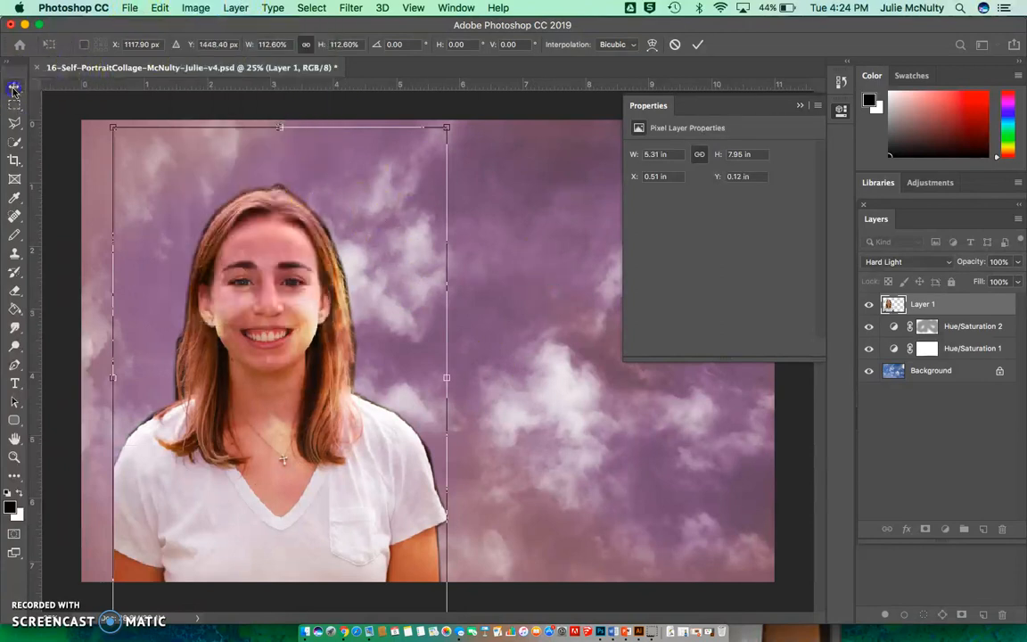
left_click(195, 8)
mouse_move(204, 46)
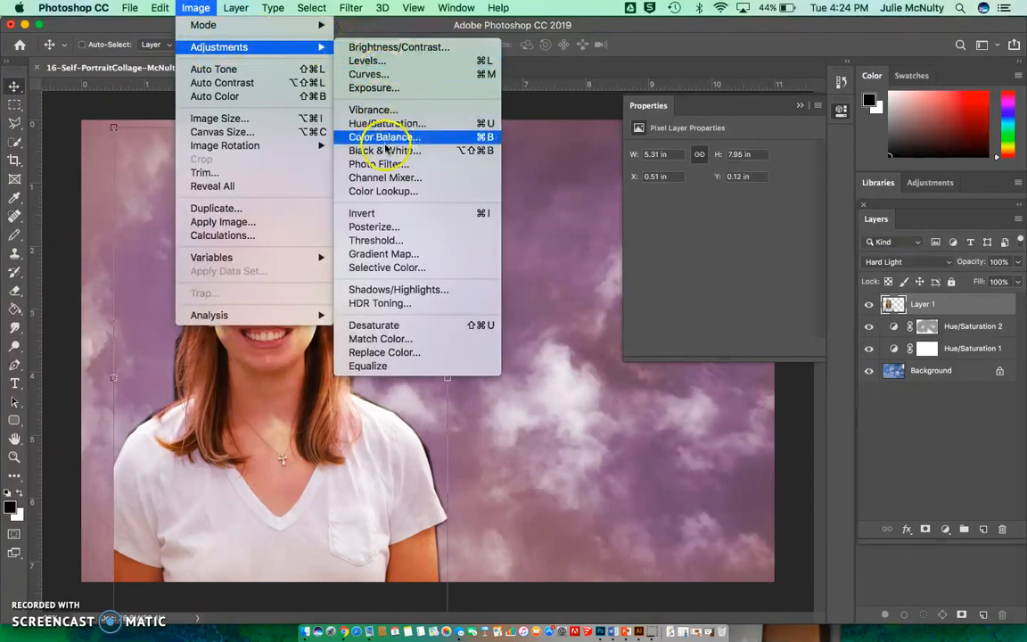
left_click(589, 426)
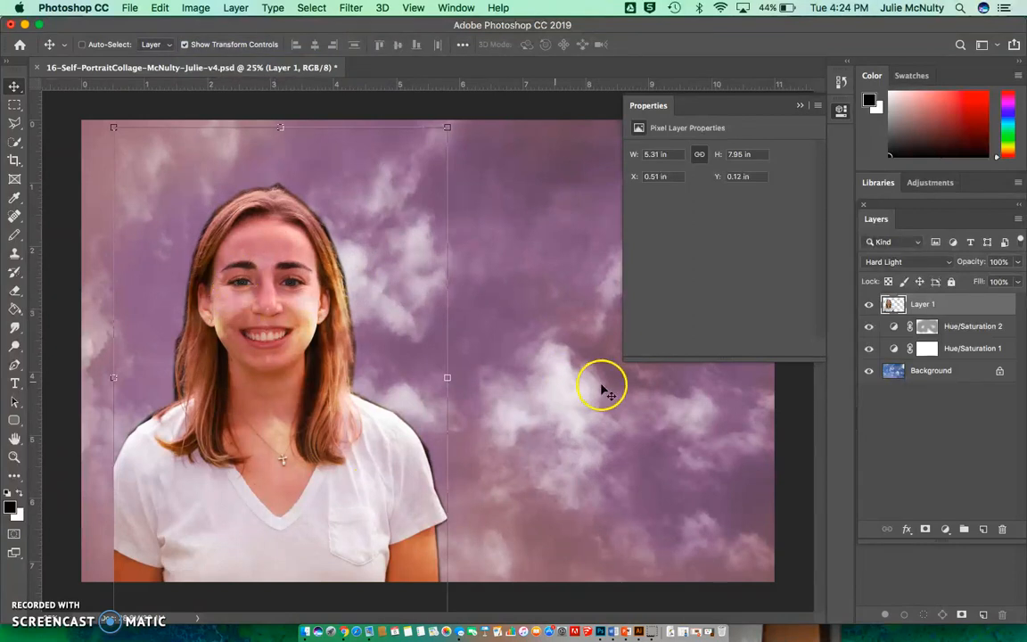